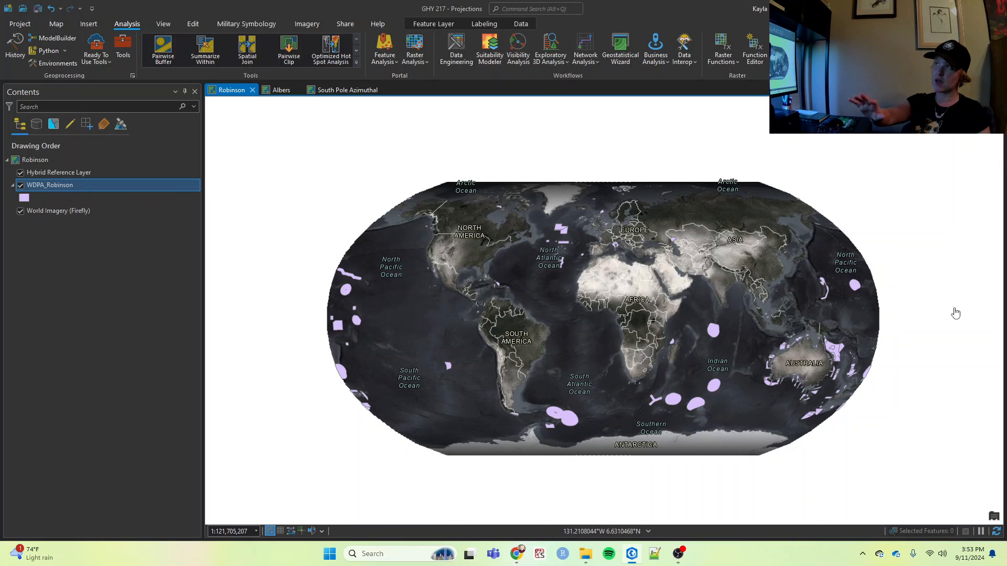
- Show the Catalog pane and open the attribute table of the WDPA_Robinson layer
left_click(162, 24)
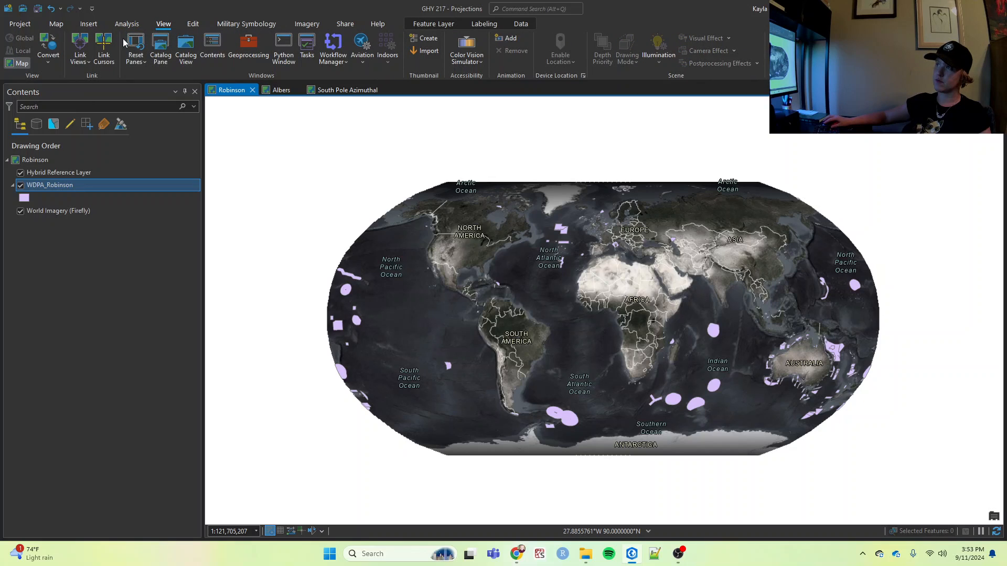
left_click(156, 48)
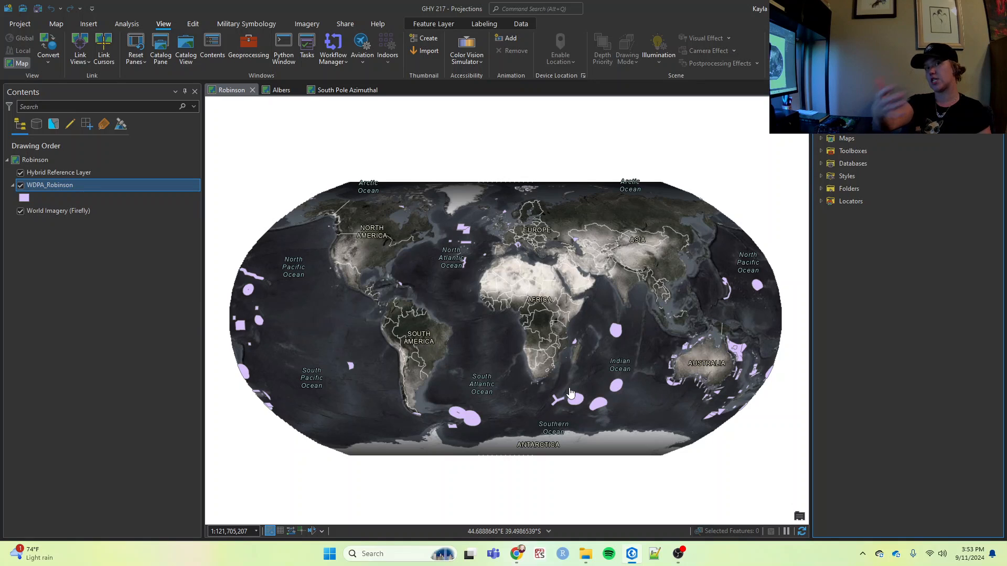
right_click(65, 187)
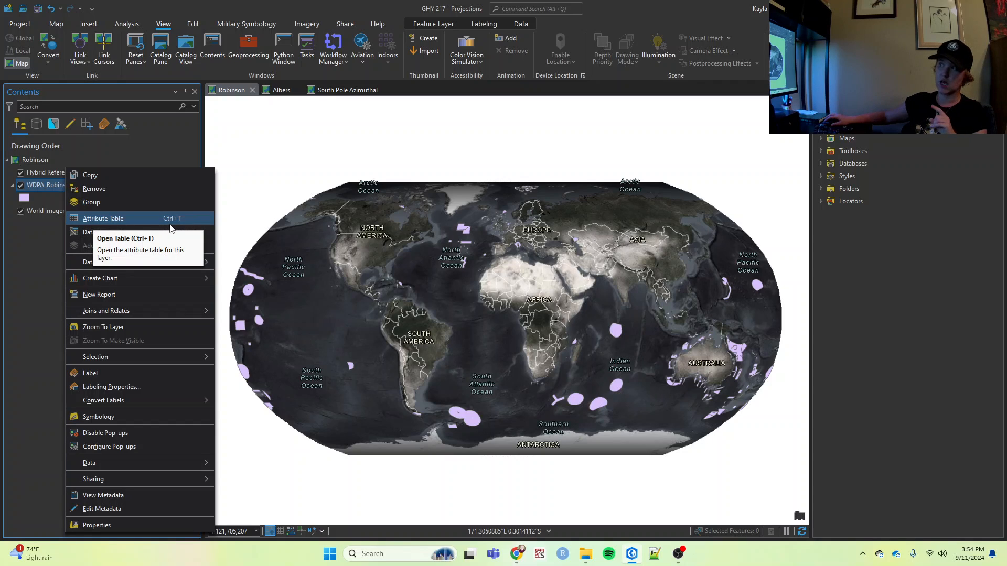
left_click(116, 219)
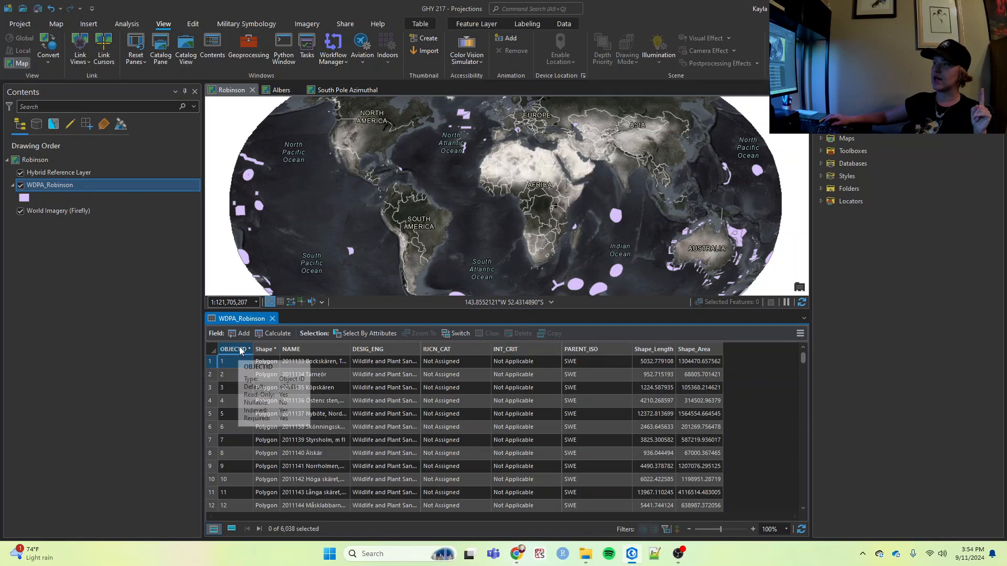
- Look through the WDPA_Robinson records, widen the DESIG_ENG column to show its full text, and narrow the INT_CRIT column
scroll(234, 465, "down", 20)
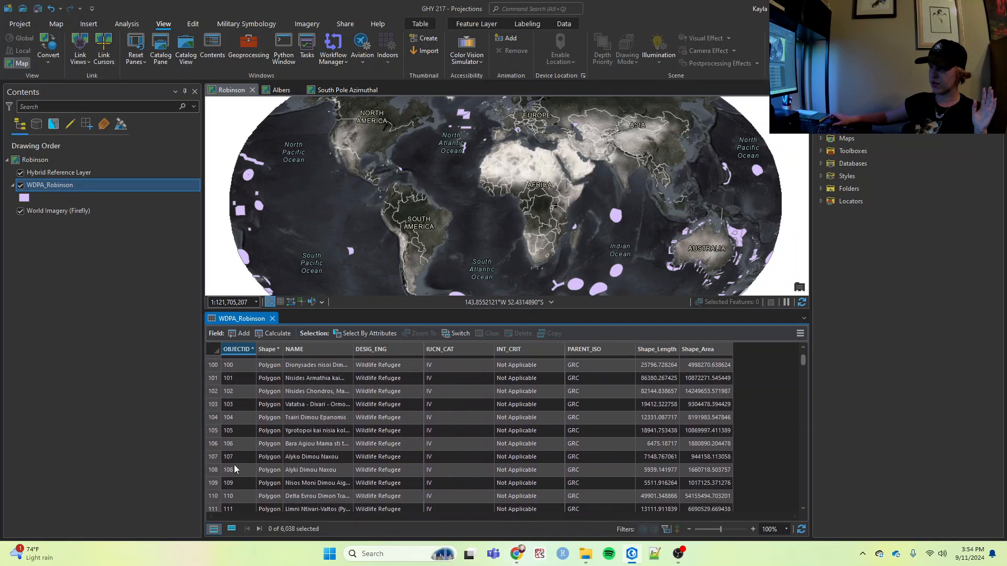
scroll(234, 465, "down", 5)
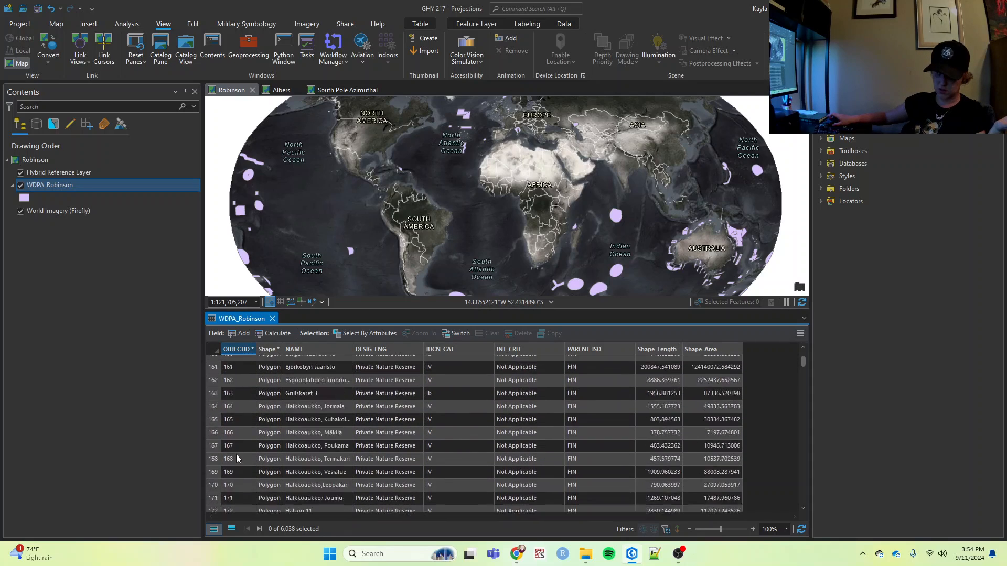
scroll(235, 417, "up", 20)
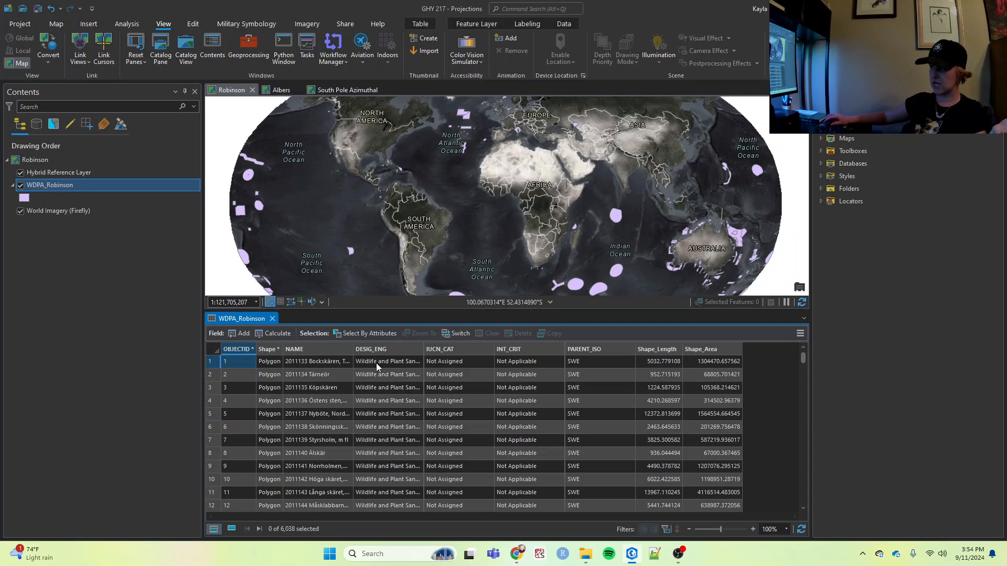
left_click_drag(424, 349, 477, 349)
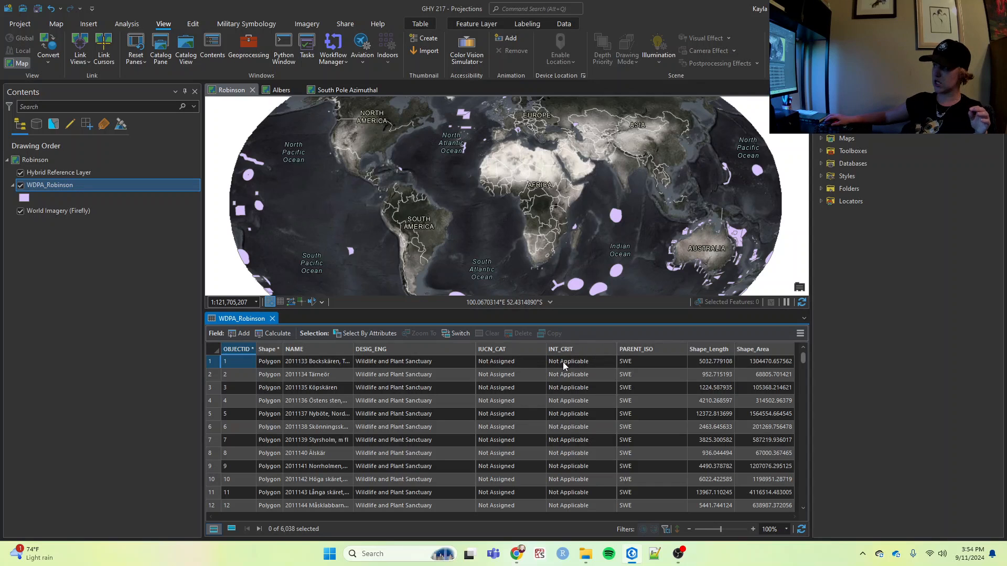
left_click_drag(616, 350, 578, 351)
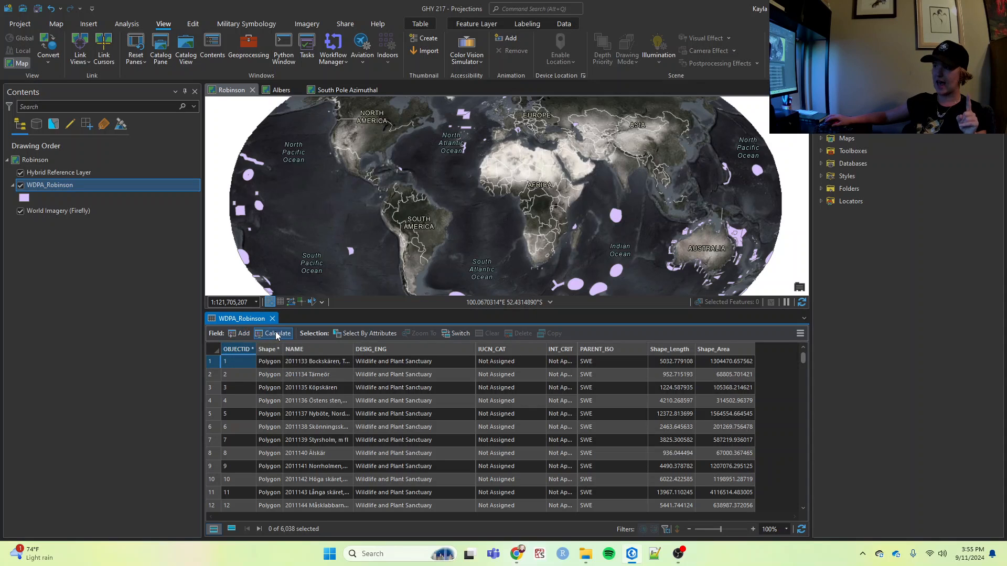
- Add a field named AreaProj with data type Double to the WDPA_Robinson table and save the field changes
left_click(237, 334)
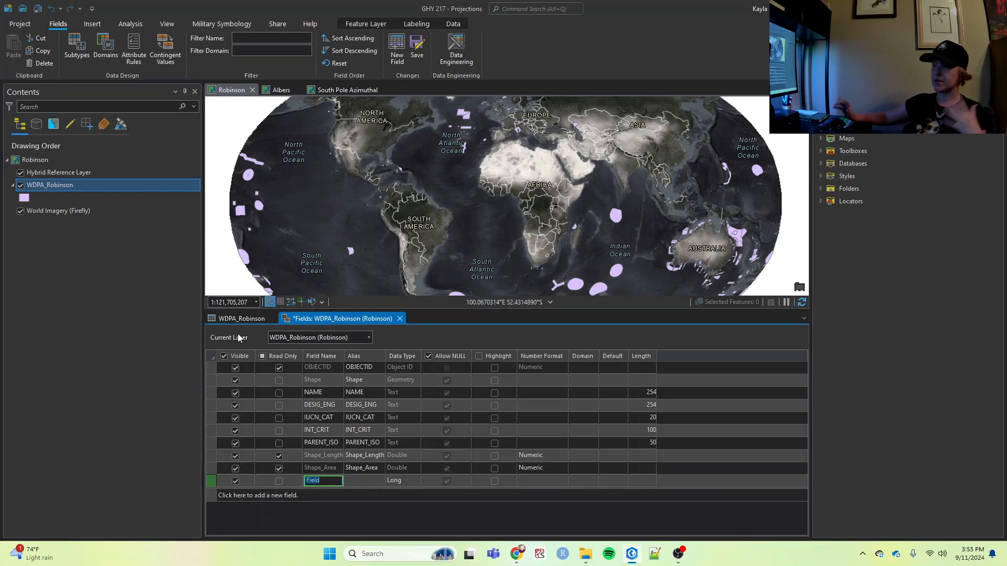
type("Area")
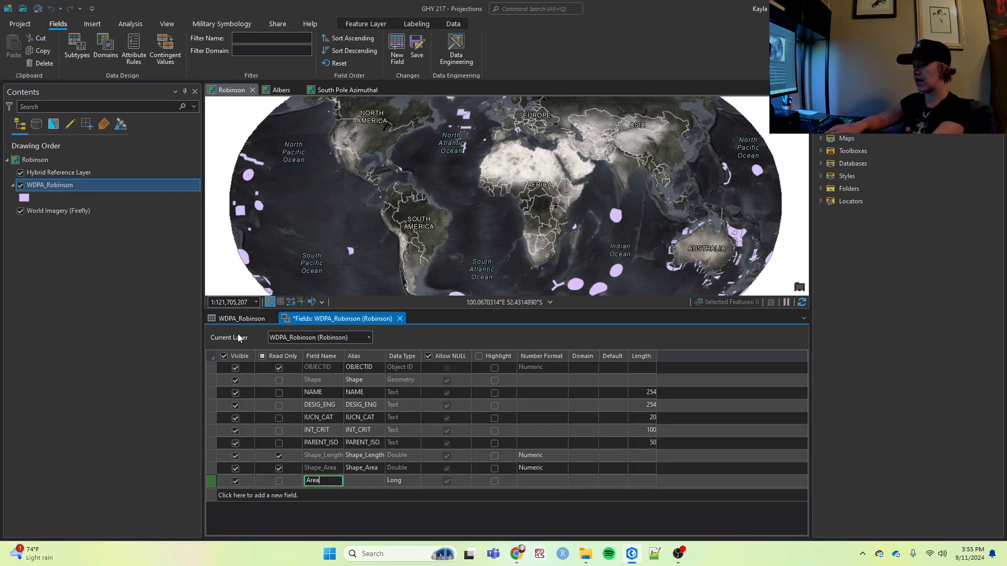
type("Proj")
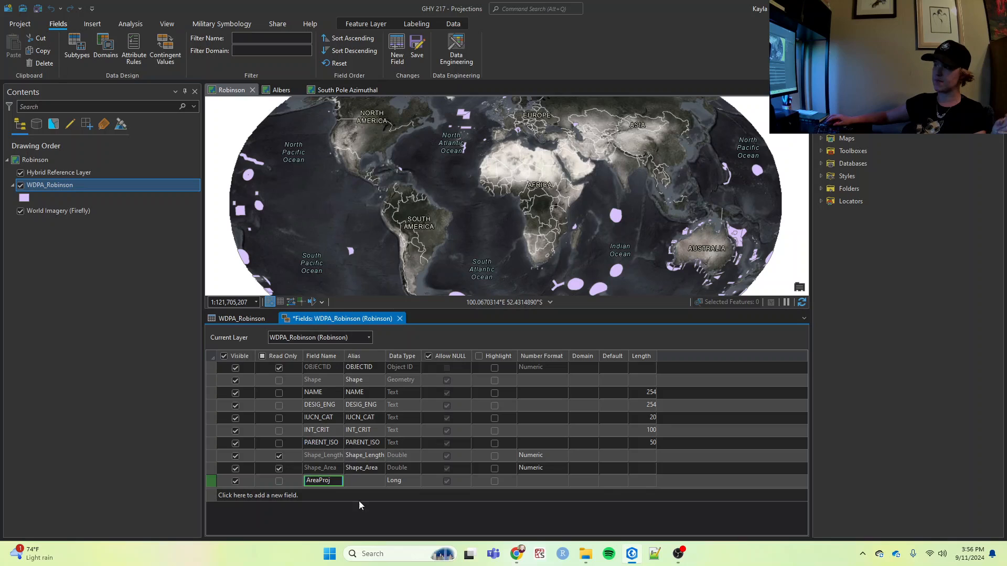
left_click(402, 481)
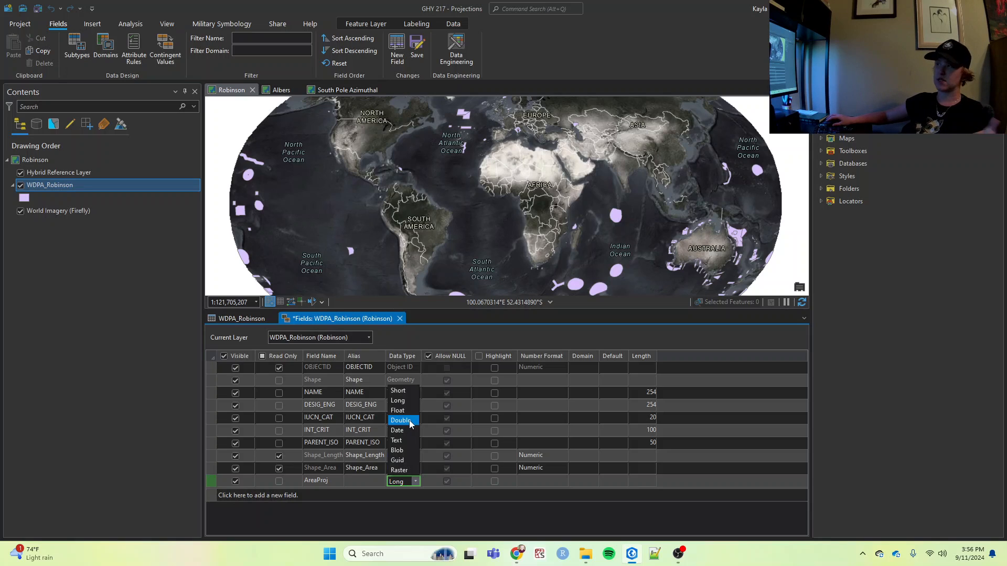
left_click(410, 420)
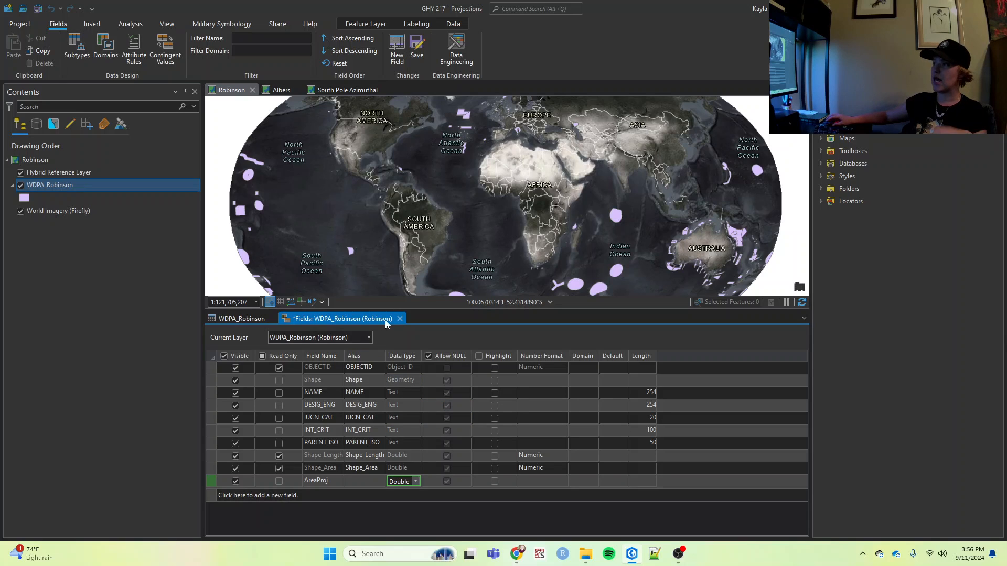
left_click(400, 319)
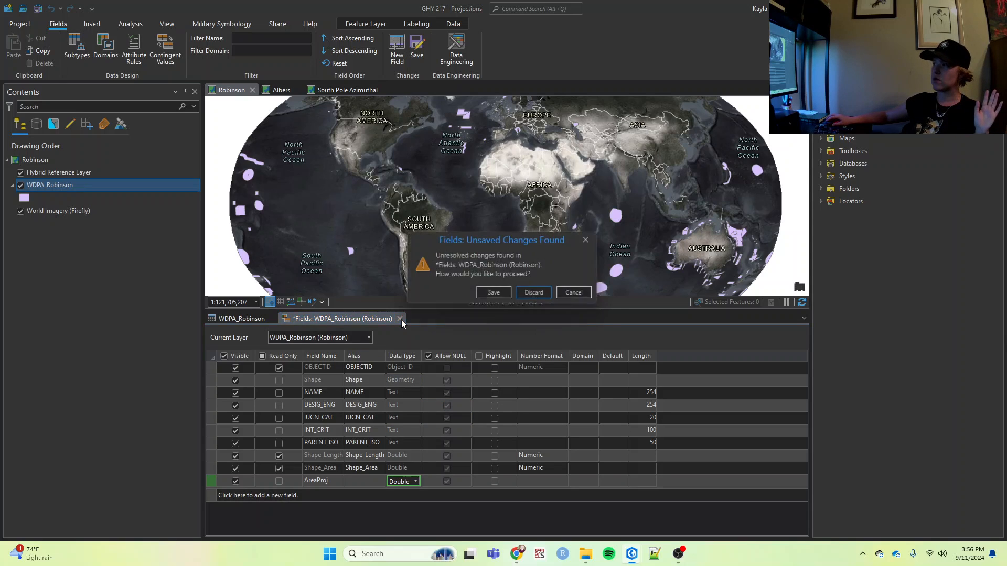
left_click(495, 295)
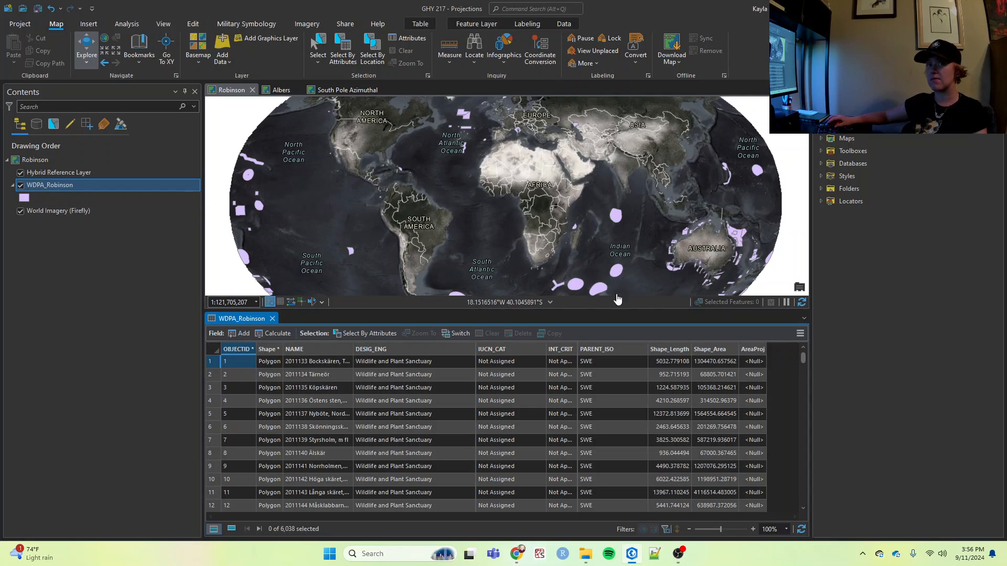
- Calculate the geometry of the AreaProj field using the Area property in Square Kilometers
right_click(751, 350)
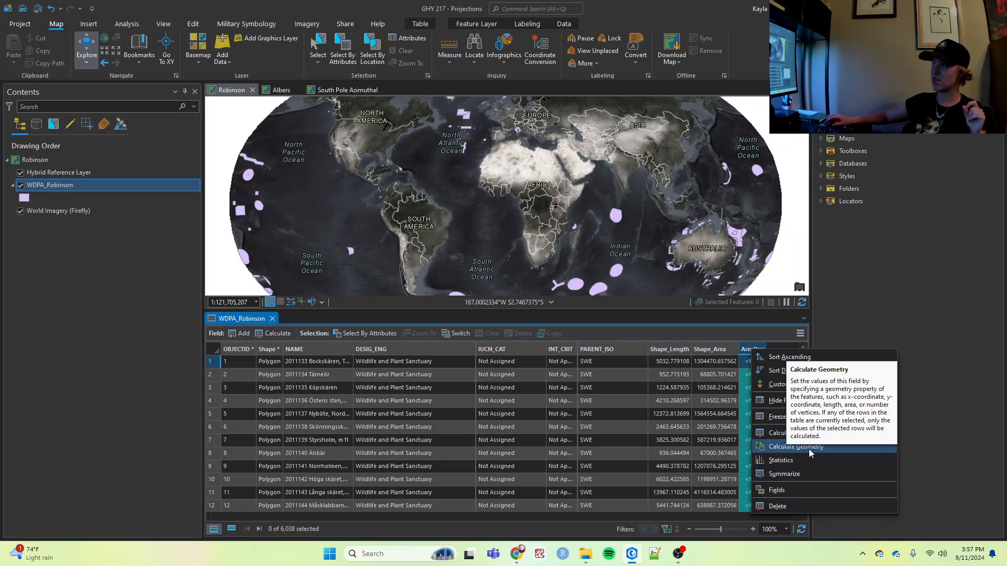
left_click(776, 448)
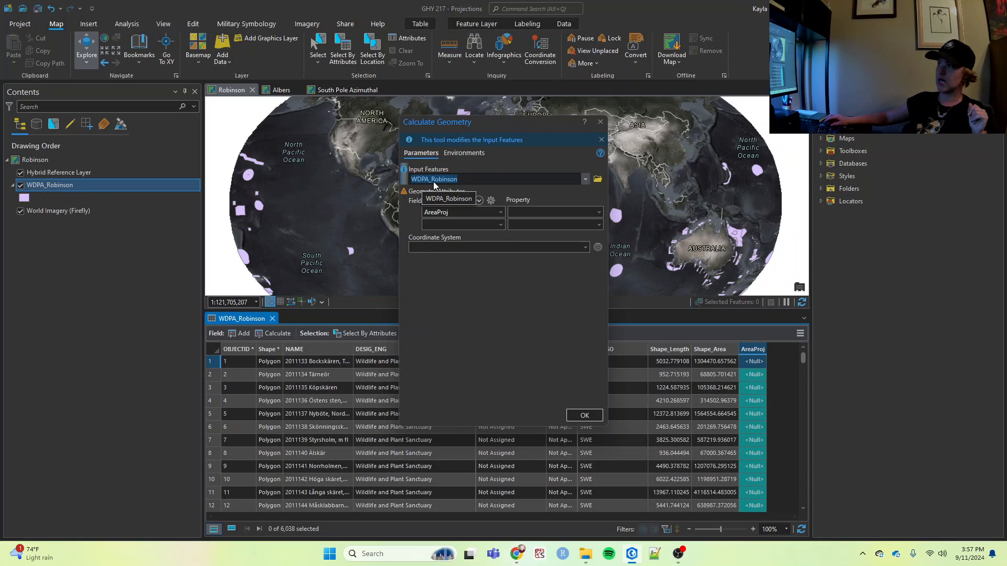
left_click(428, 212)
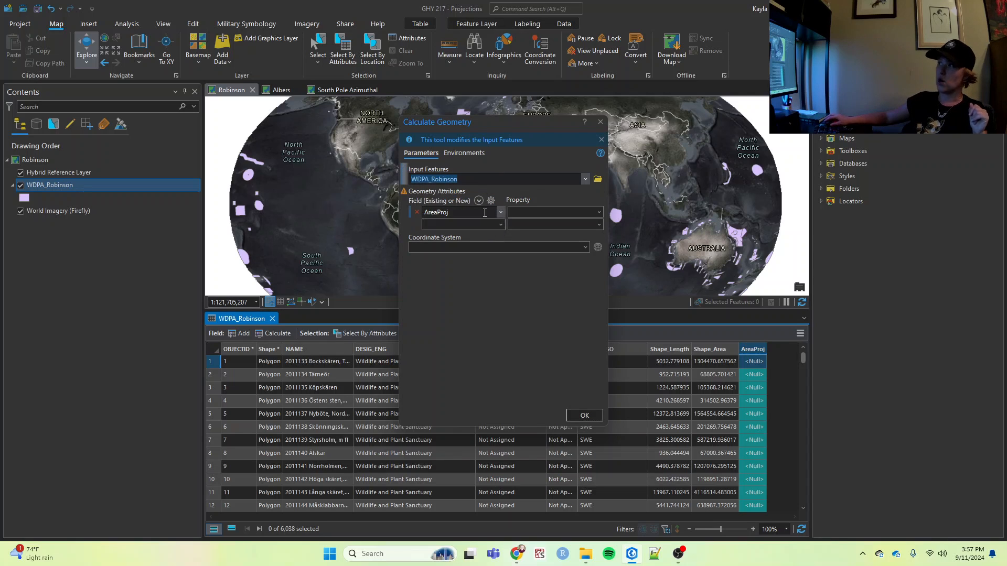
left_click(600, 212)
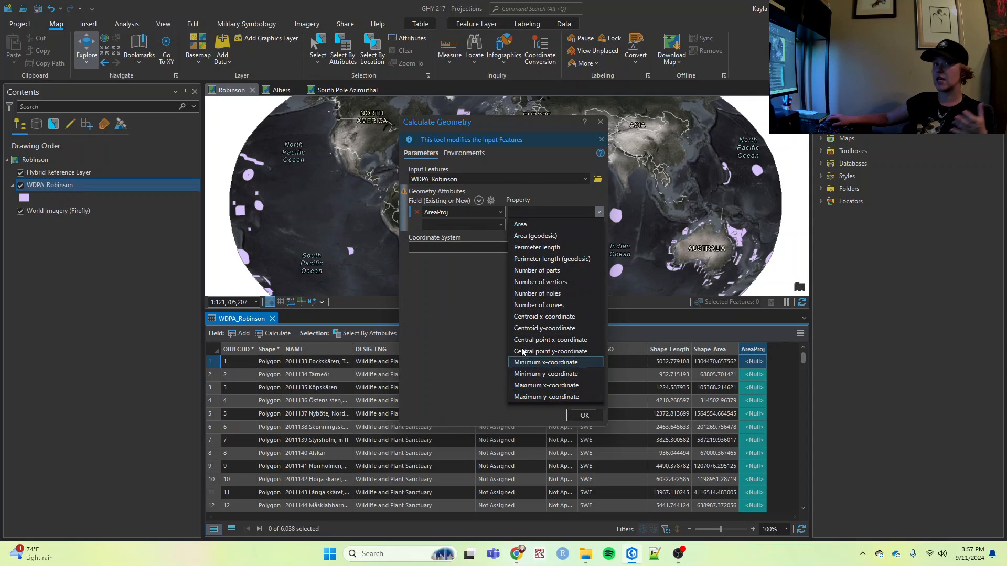
left_click(534, 226)
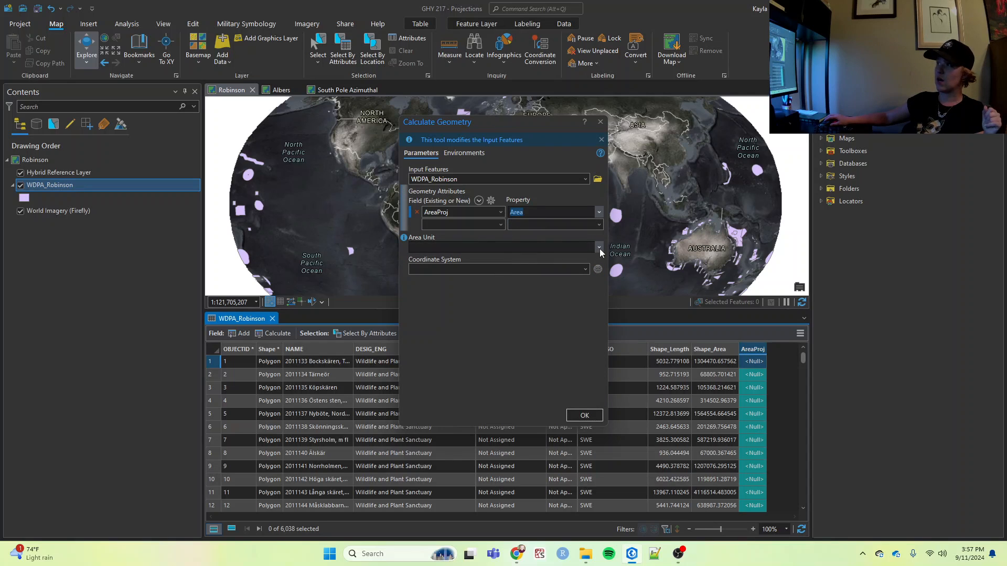
left_click(600, 249)
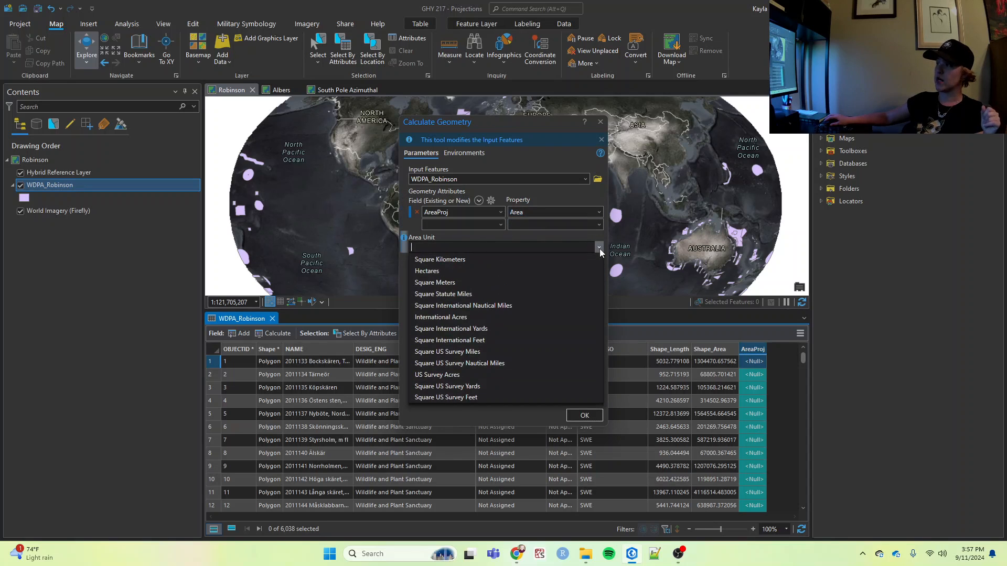
left_click(476, 260)
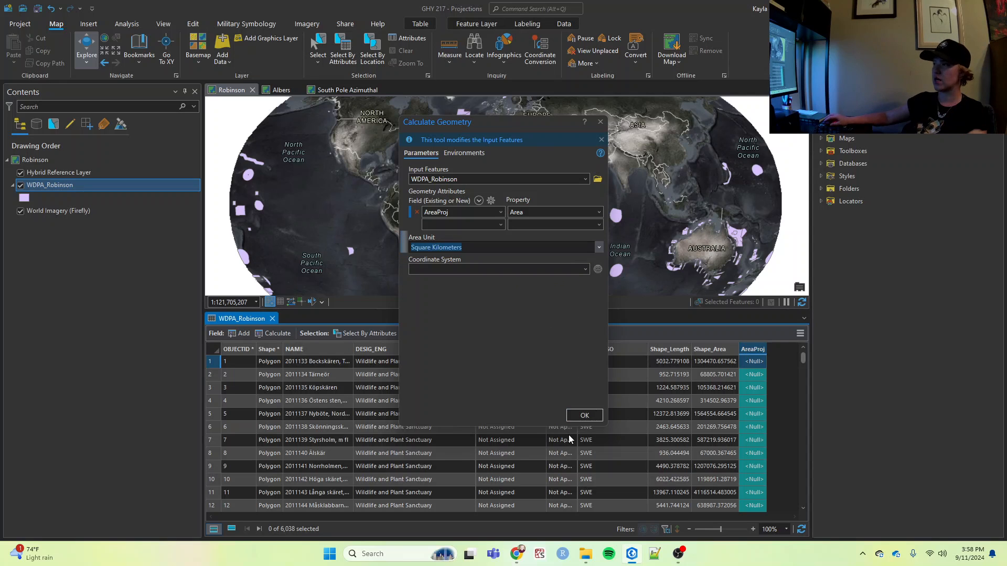
left_click(584, 415)
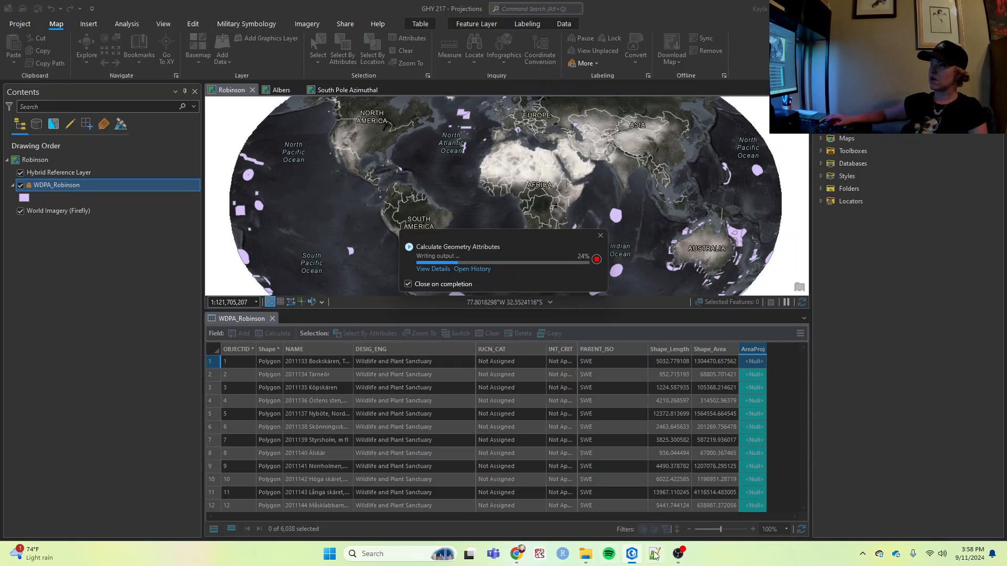
mouse_move(678, 553)
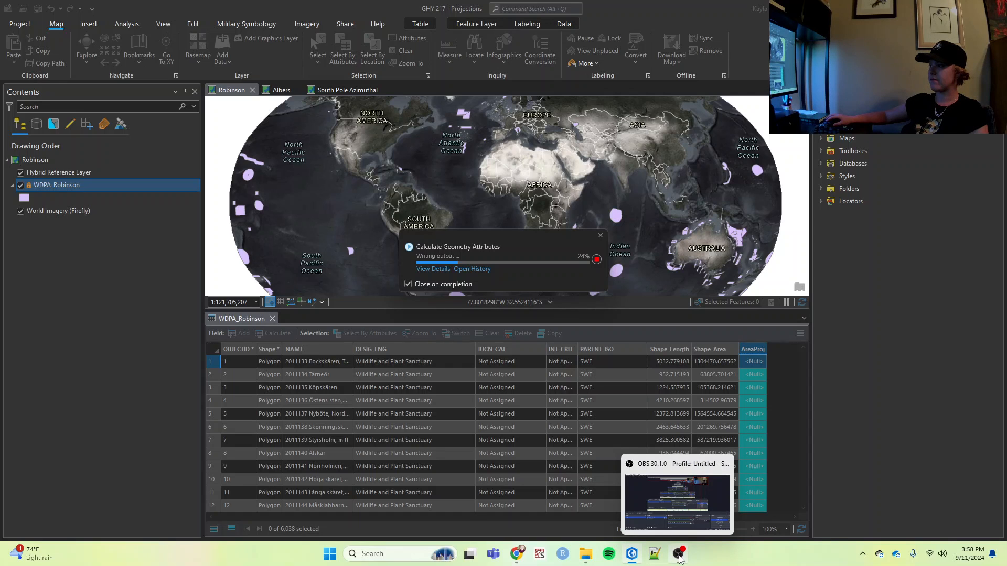
left_click(678, 554)
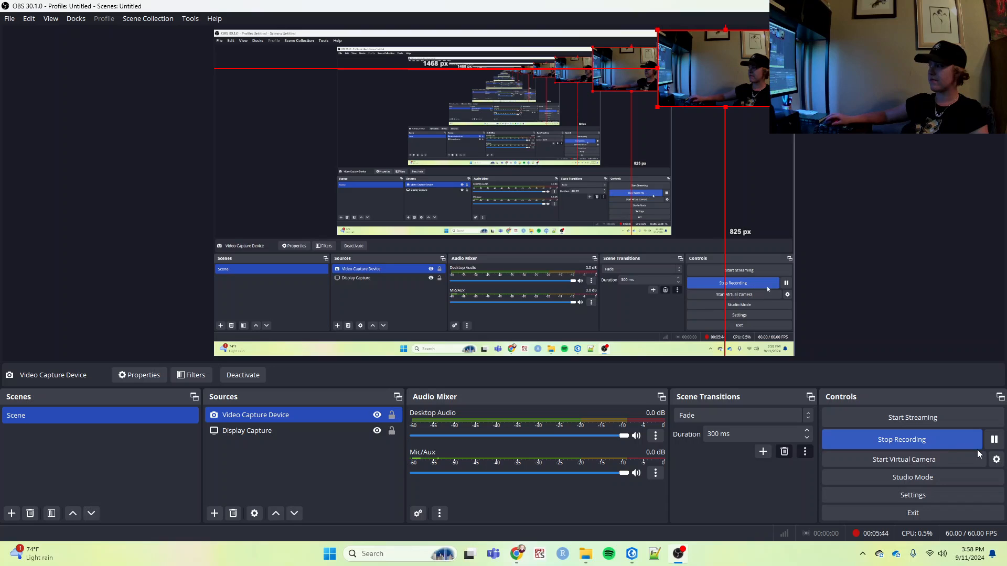
left_click(994, 440)
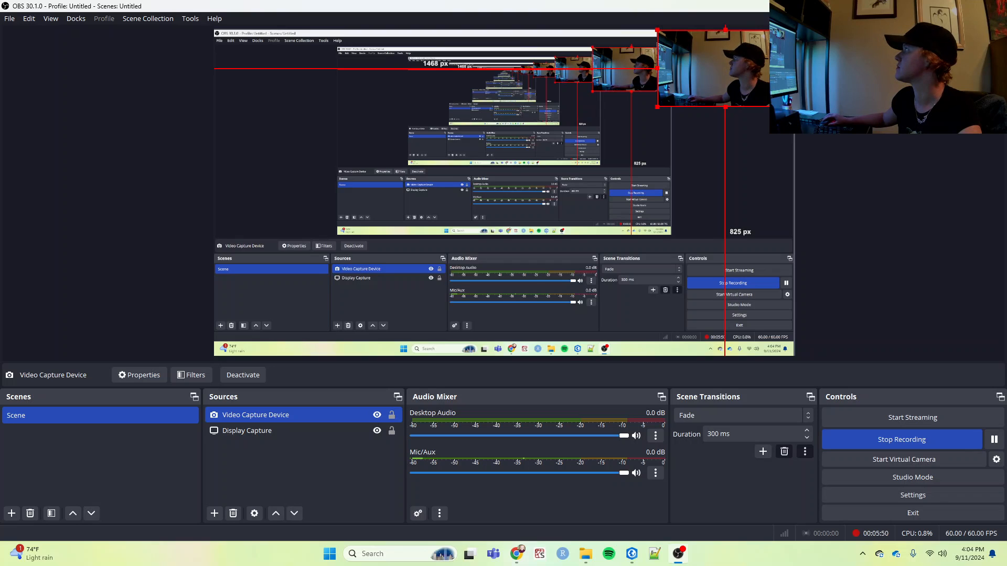
left_click(946, 6)
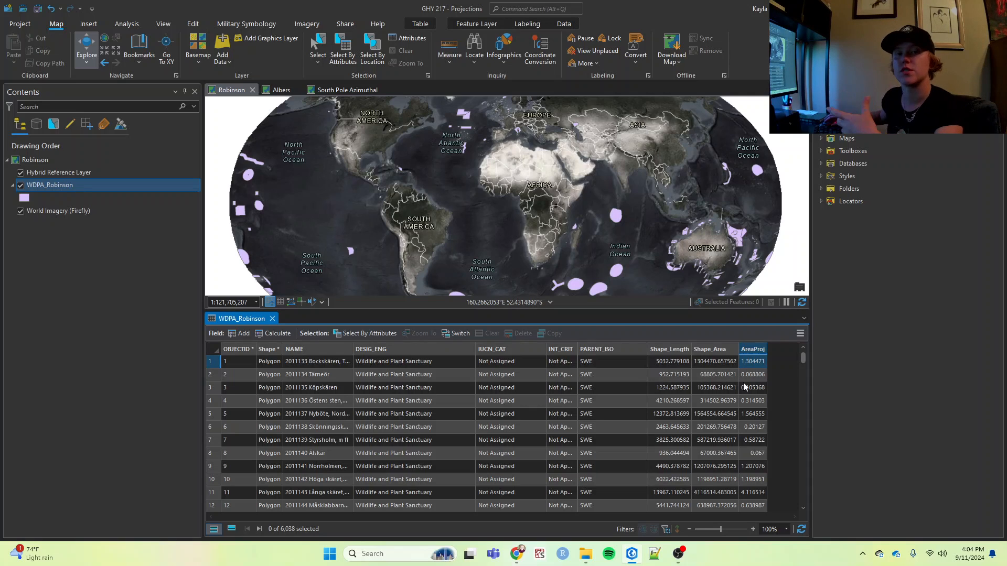
- Sort the WDPA_Robinson table by AreaProj in descending order
double_click(749, 349)
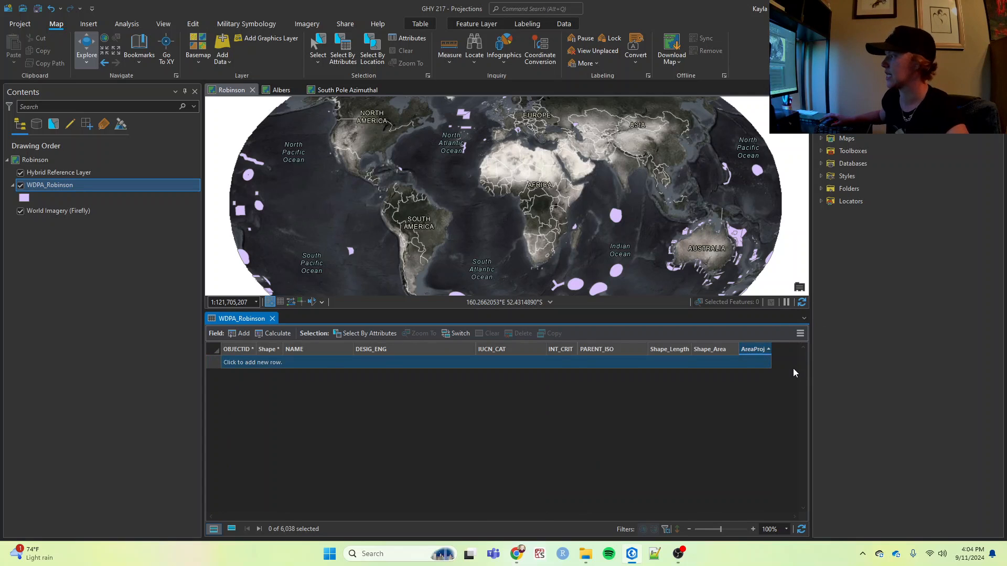
double_click(751, 349)
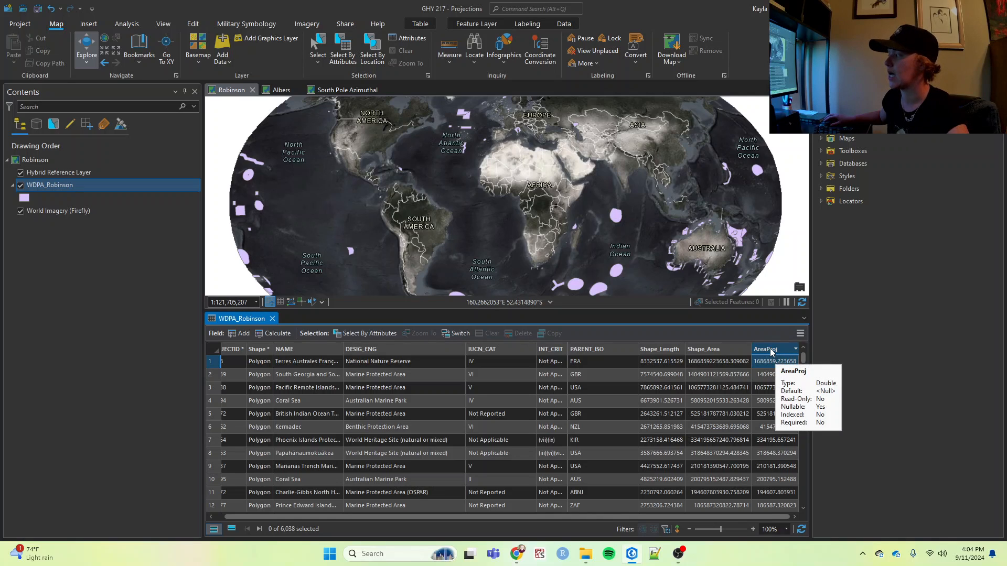
right_click(771, 350)
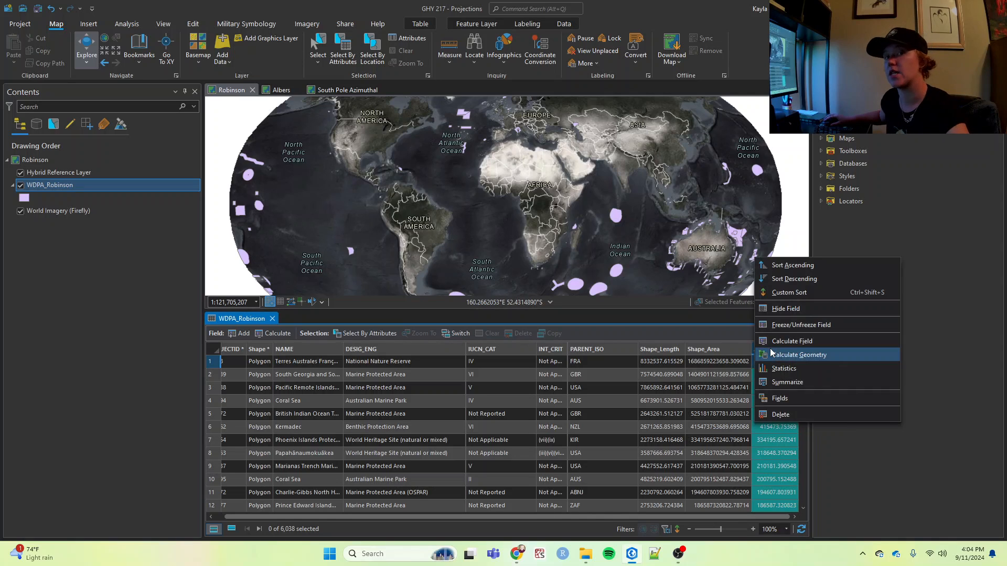
left_click(794, 279)
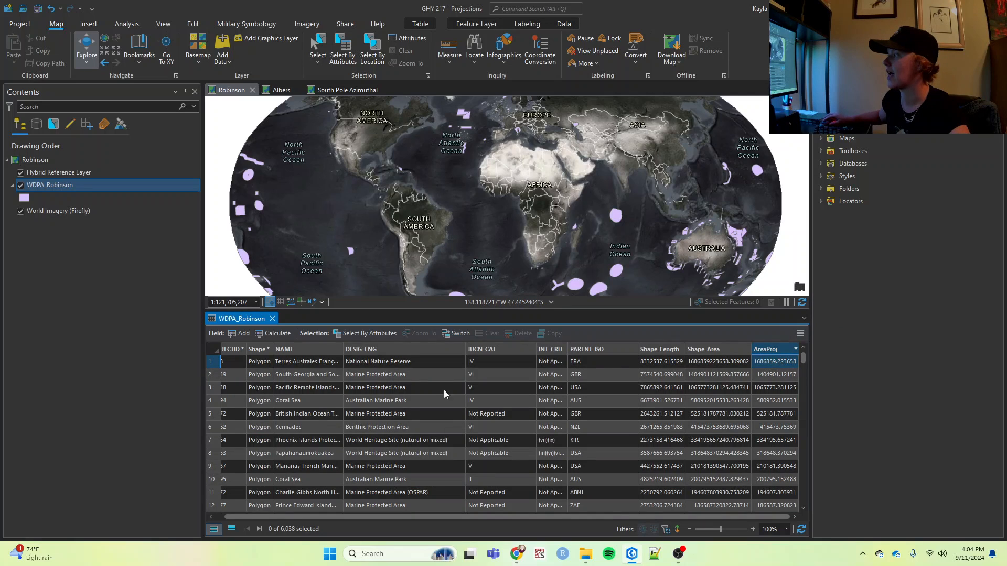
- Select the three protected areas with the largest AreaProj values and highlight the AreaProj column
left_click_drag(204, 361, 456, 388)
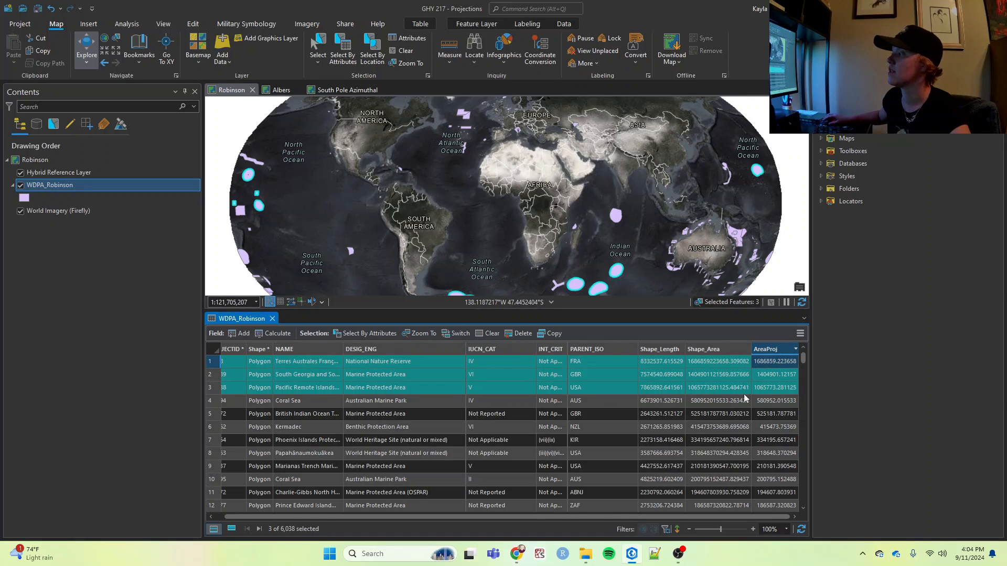
left_click(766, 375)
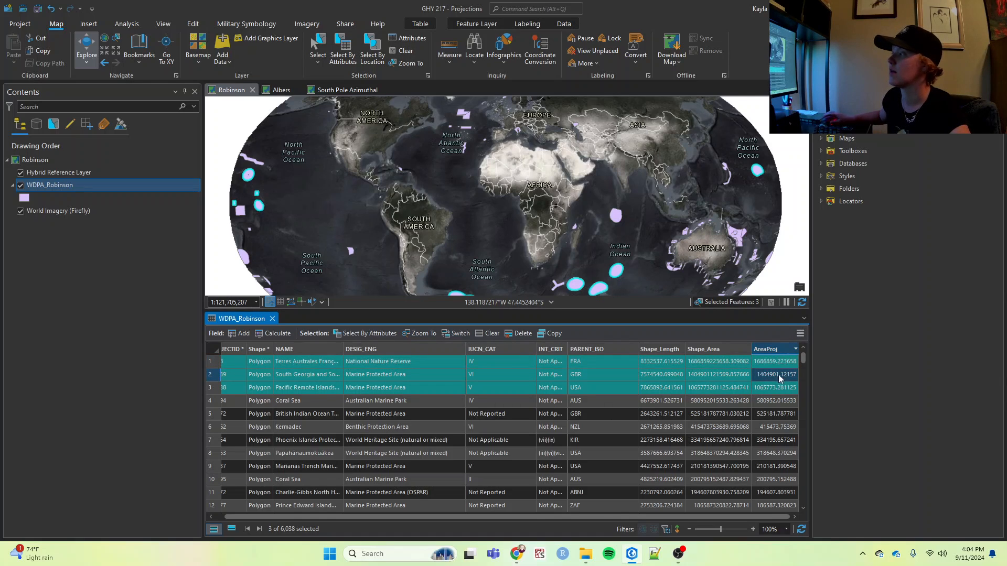
left_click(773, 351)
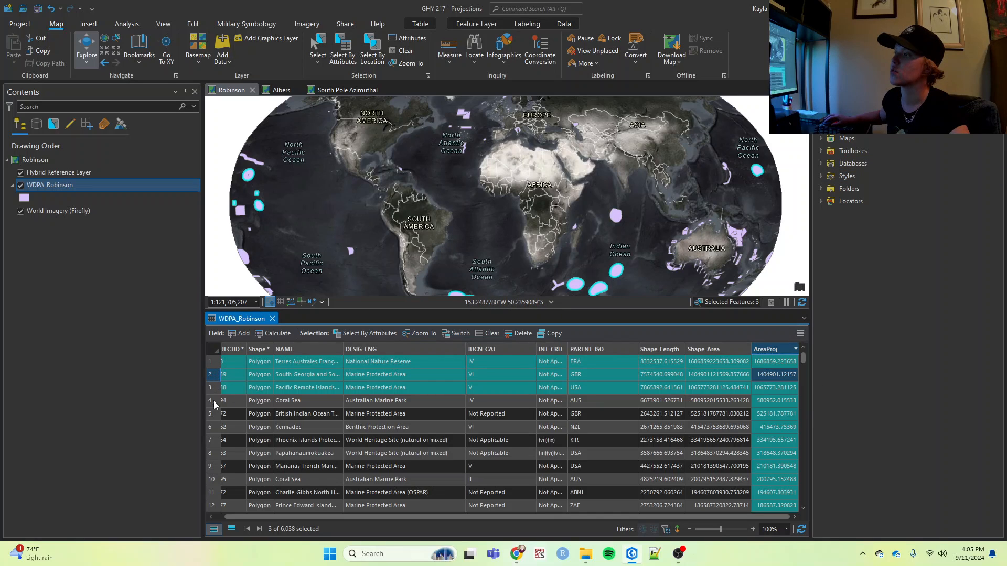
- Clear the feature selection in the Robinson map and open the attribute table of the WDPA_Albers layer in the Albers map
left_click(403, 50)
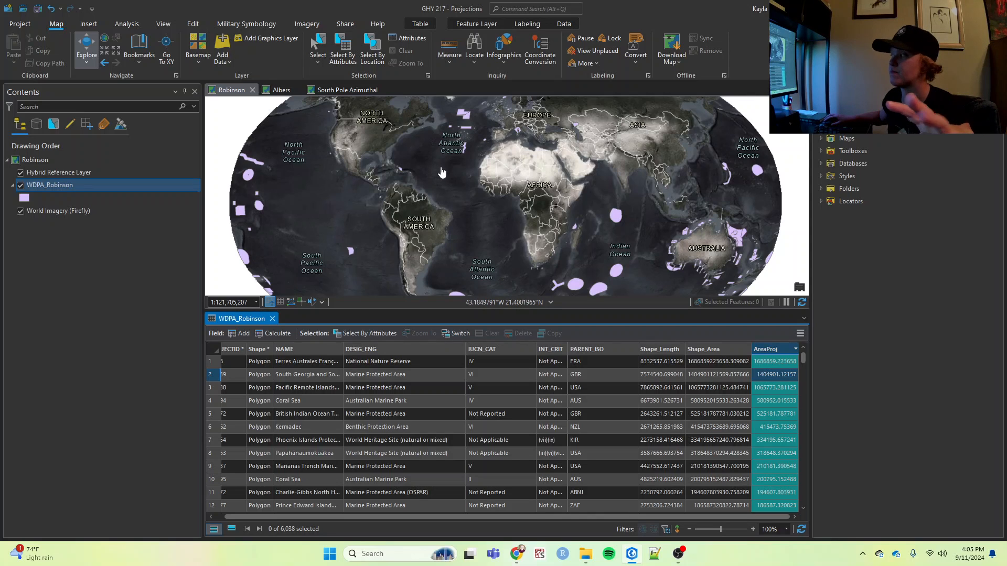
key("ctrl+Tab")
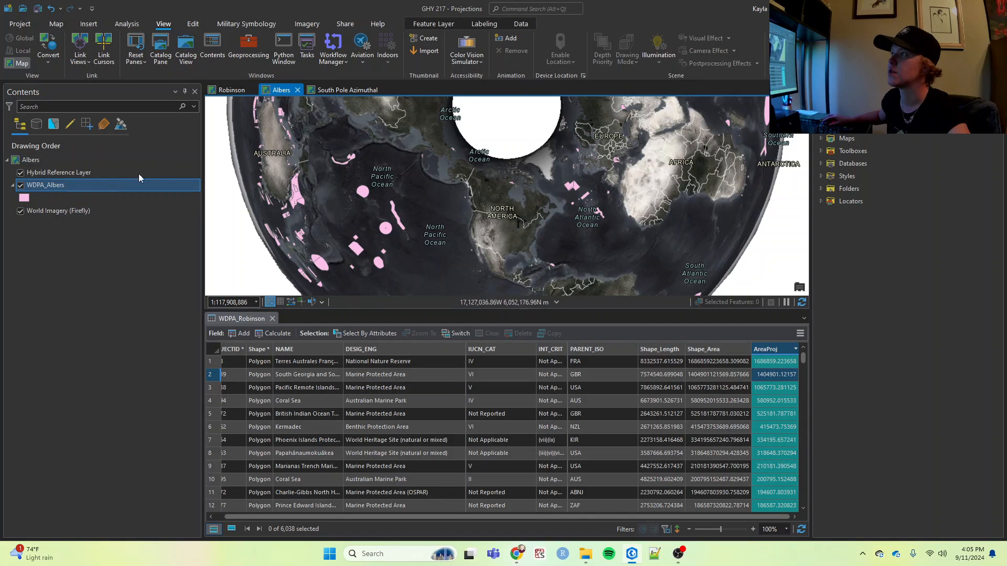
right_click(69, 188)
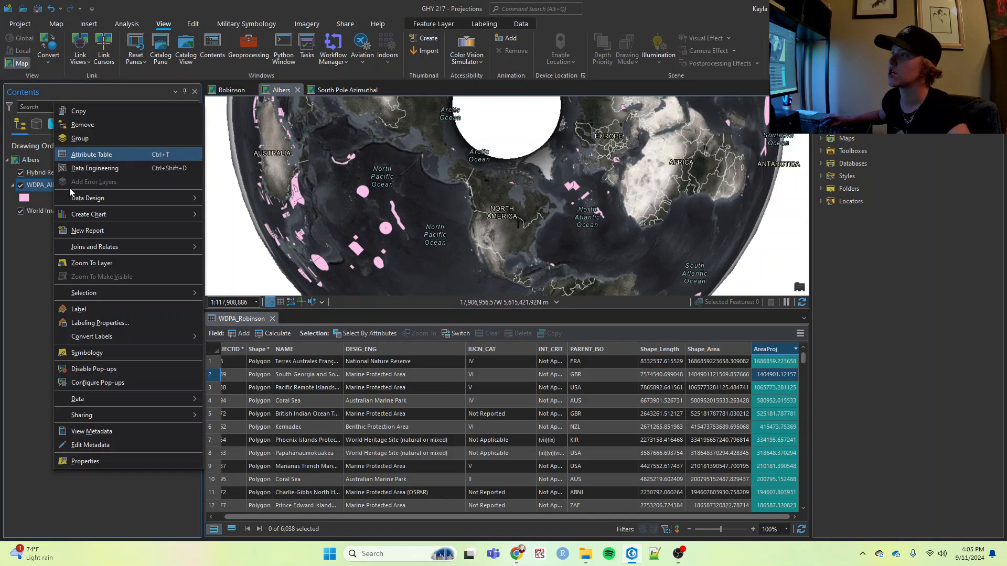
left_click(87, 157)
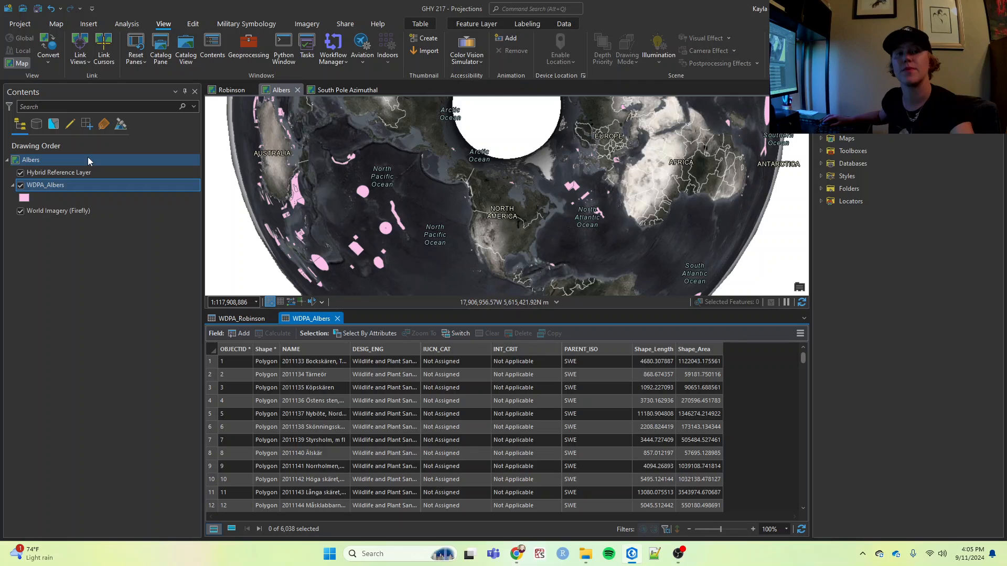
- Add a field named AreaProj with data type Double to the WDPA_Albers table and save the field changes
left_click(236, 333)
type("AreaPr")
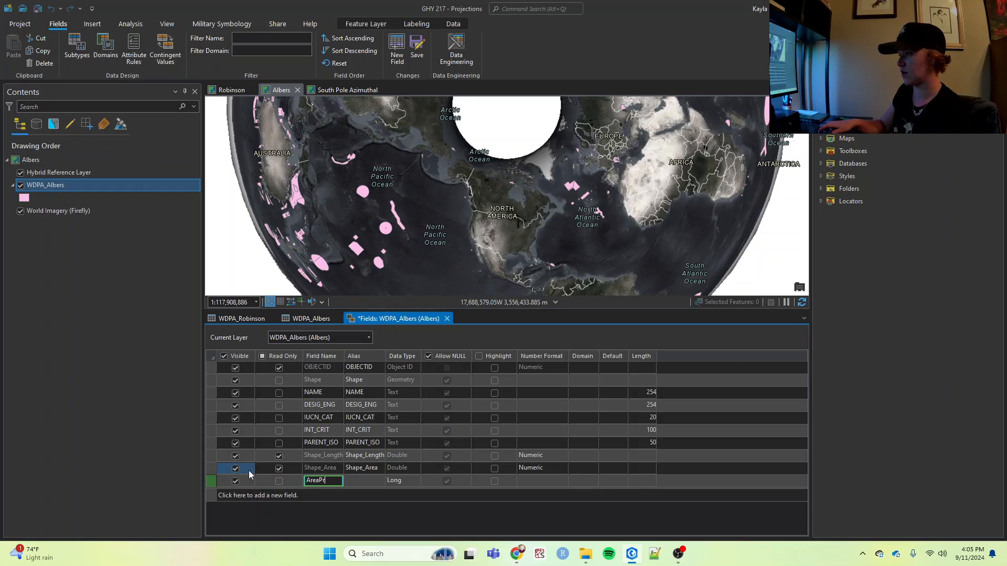
key("Tab")
key("Tab")
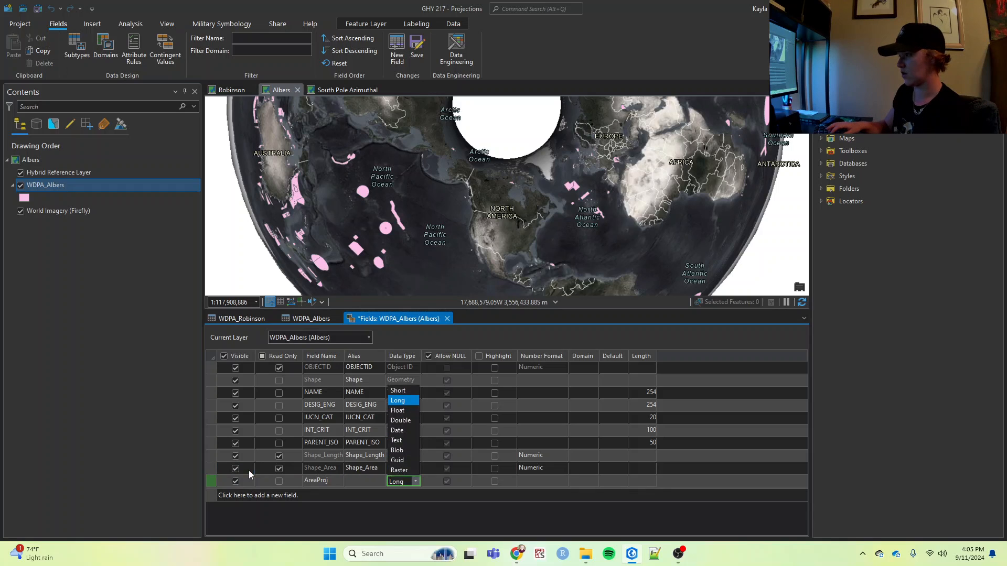
key("Down")
key("Down")
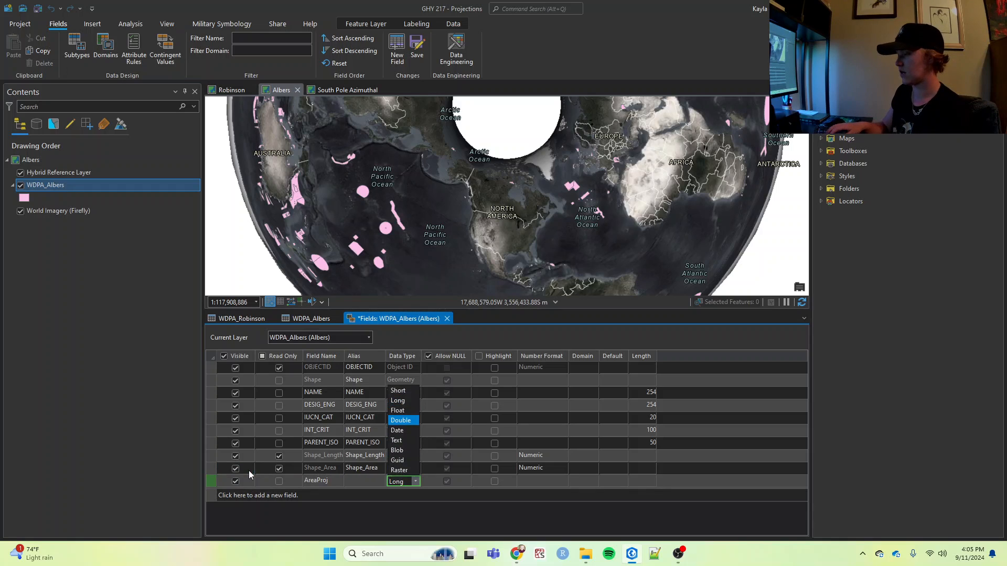
left_click(399, 422)
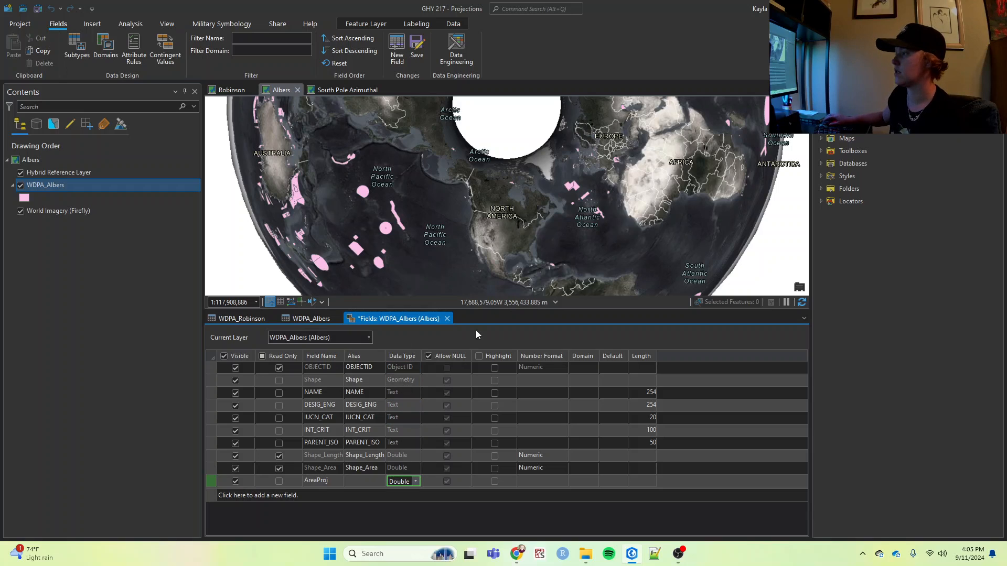
left_click(447, 320)
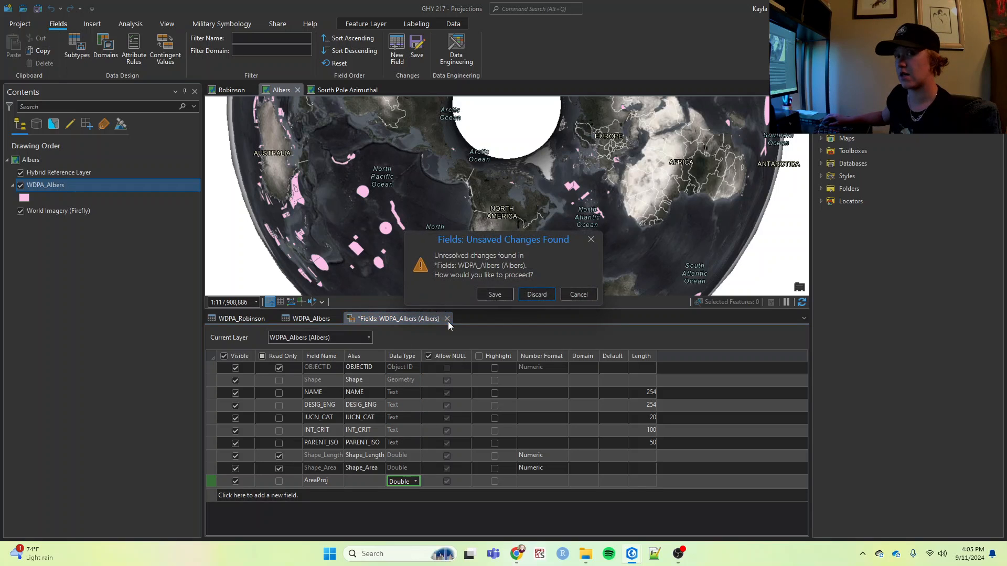
left_click(494, 295)
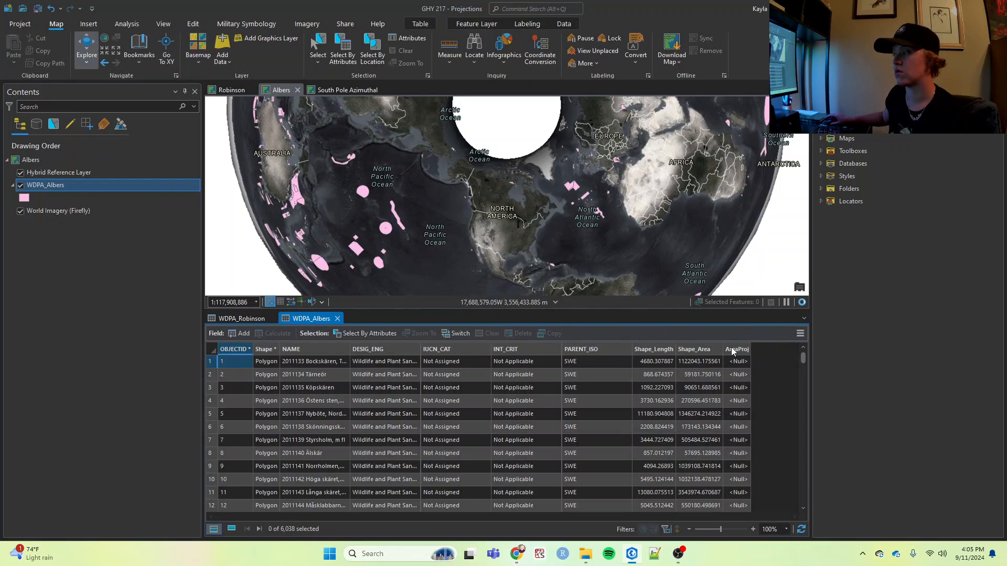
right_click(733, 350)
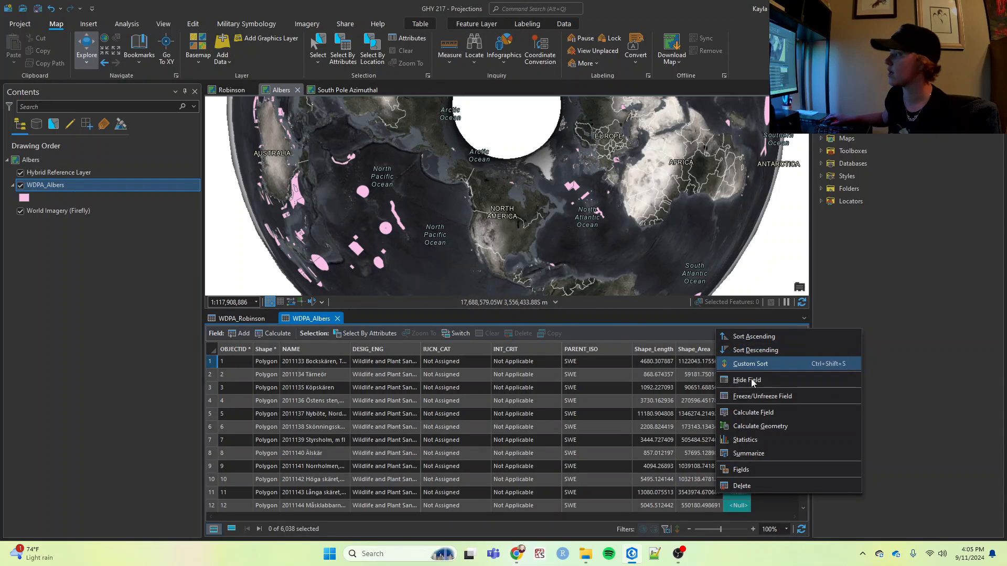
left_click(743, 413)
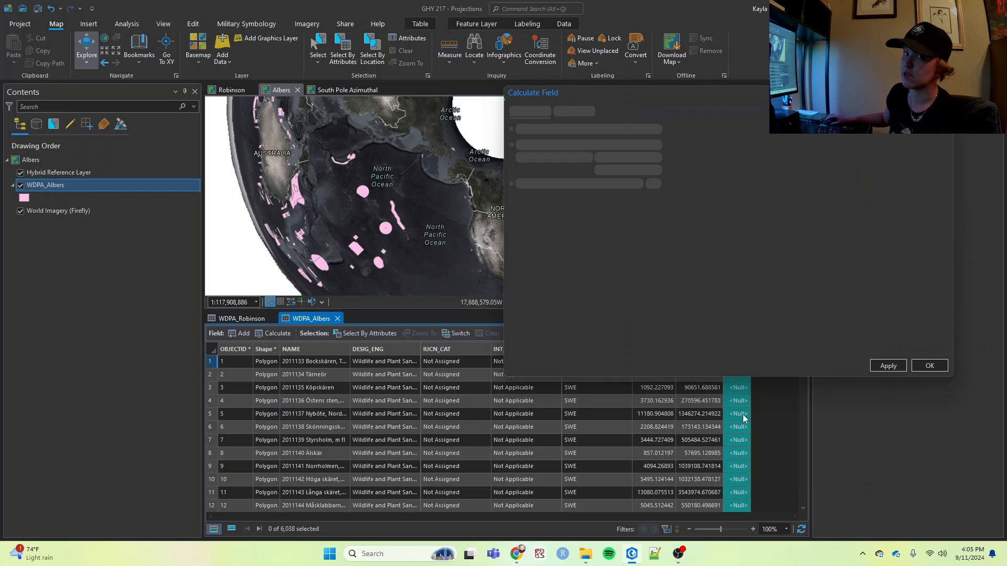
left_click(943, 93)
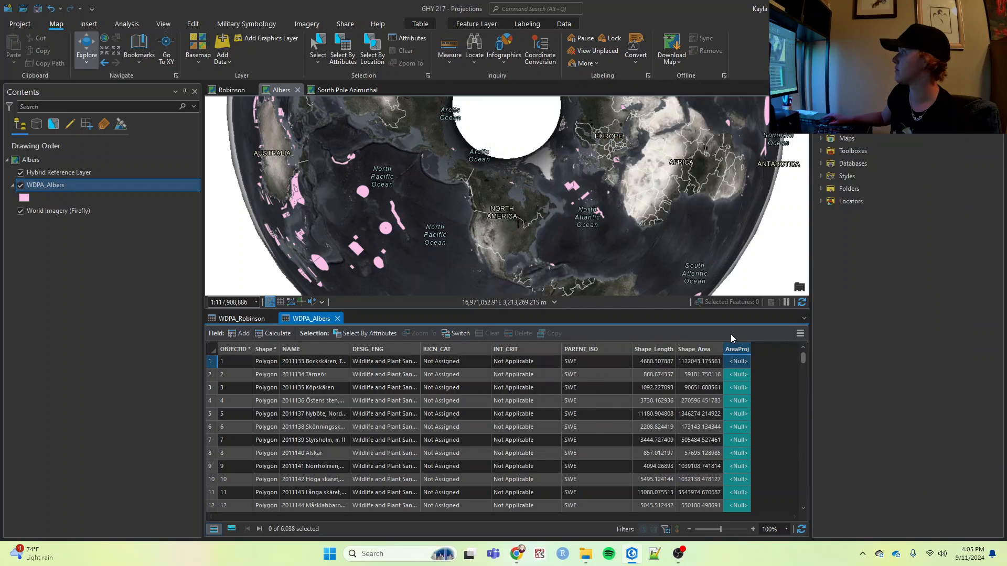
- Calculate the geometry of the AreaProj field in WDPA_Albers using the Area property in Square Kilometers
right_click(743, 350)
left_click(749, 367)
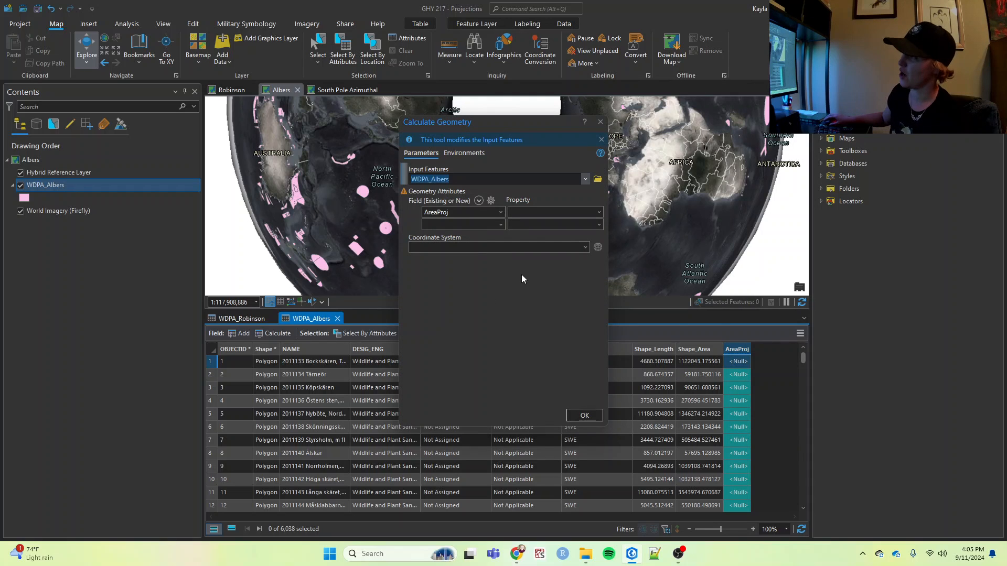
left_click(599, 211)
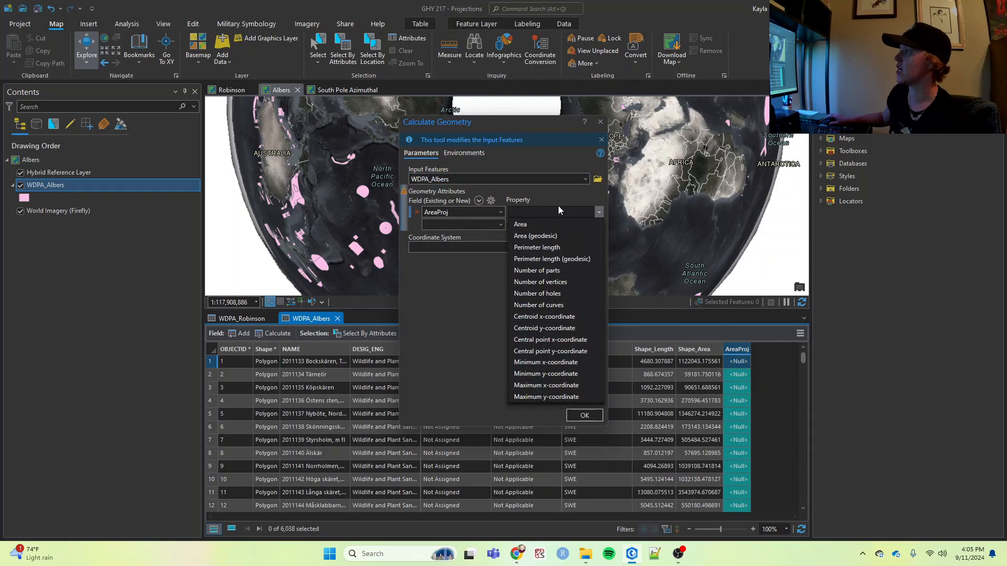
left_click(528, 224)
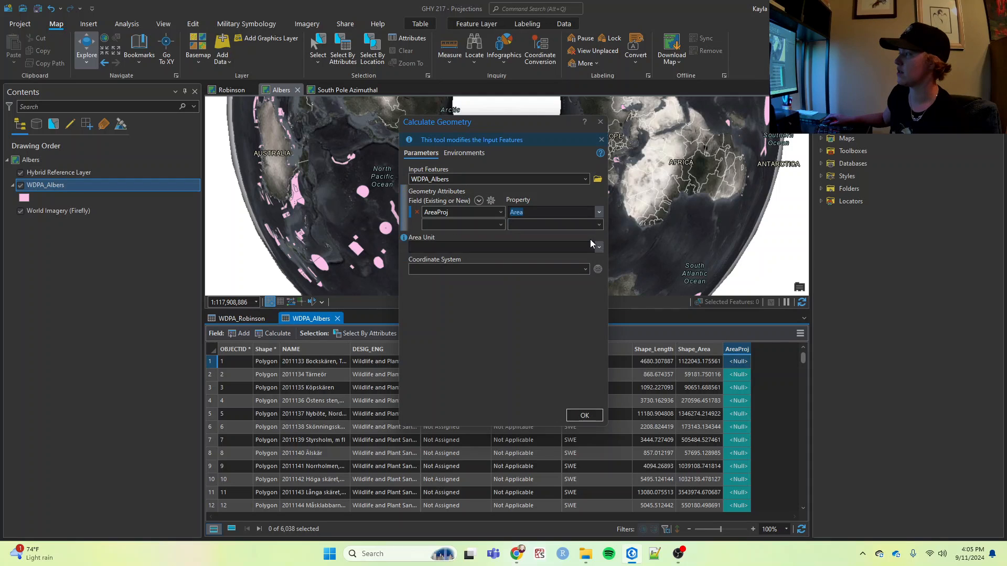
left_click(599, 247)
scroll(499, 294, "up", 1)
left_click(435, 259)
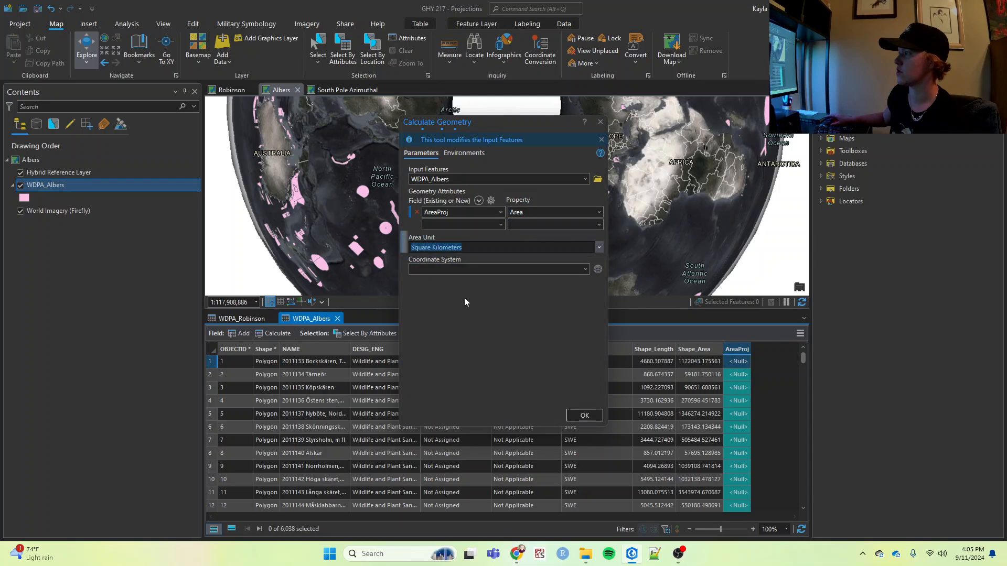
left_click(585, 416)
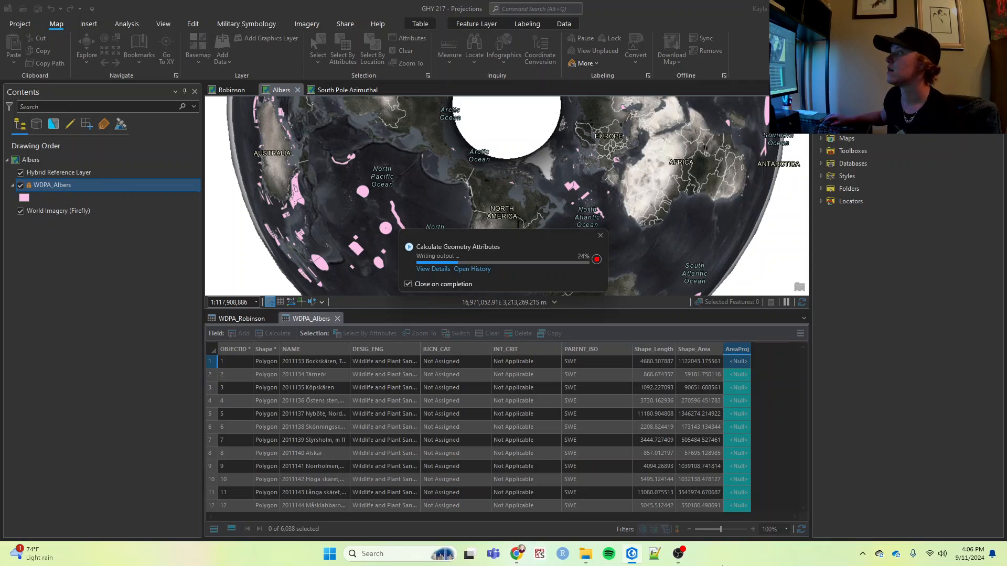
mouse_move(677, 547)
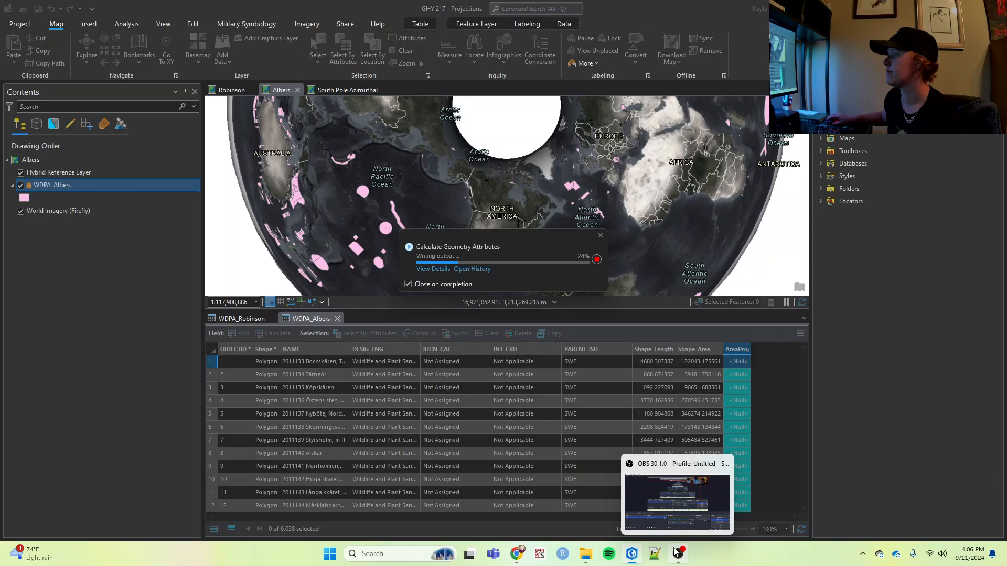
left_click(677, 552)
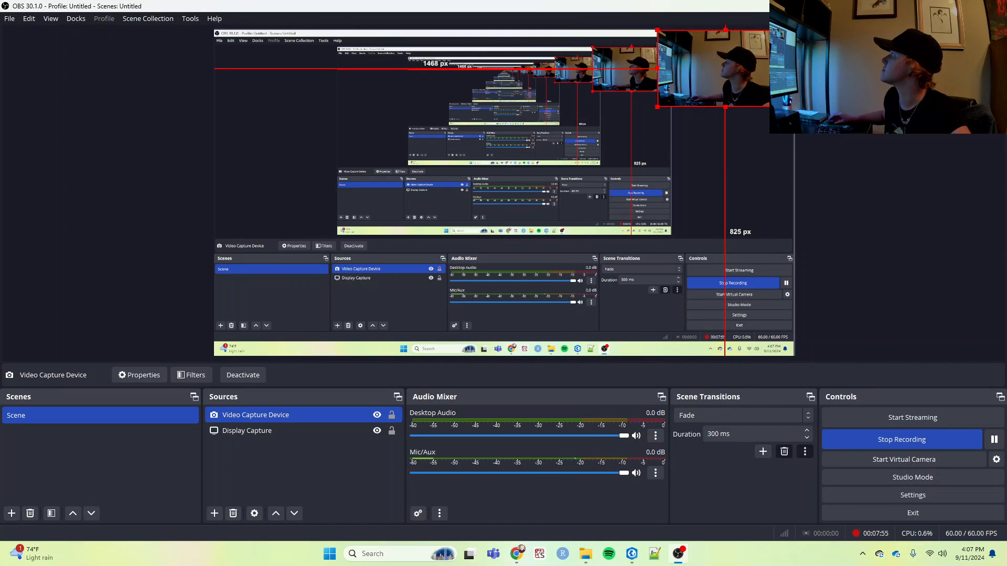
left_click(945, 6)
- Open the attribute table of the WDPA_SouthPoleAzimuthal layer in the South Pole Azimuthal map
left_click(351, 91)
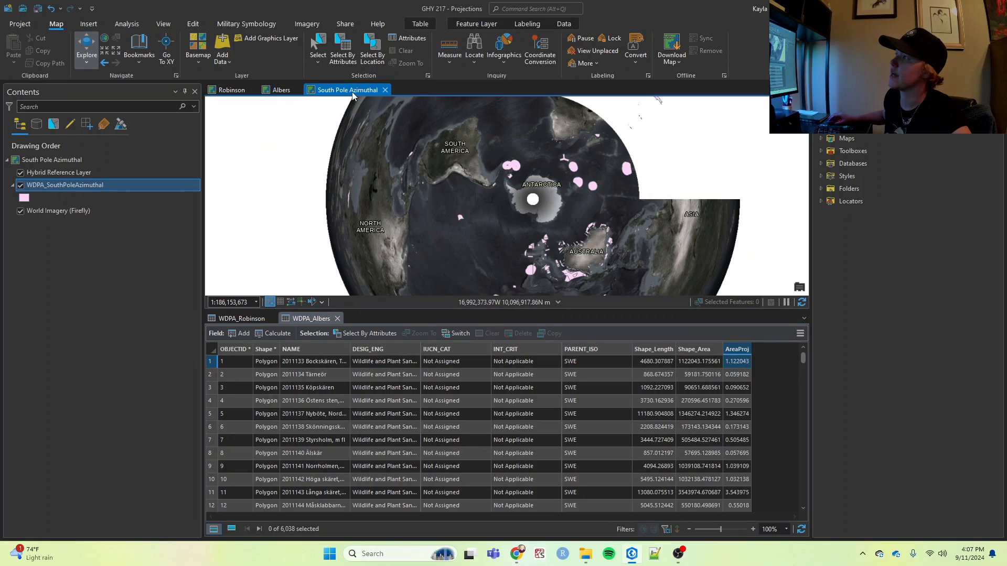
right_click(72, 187)
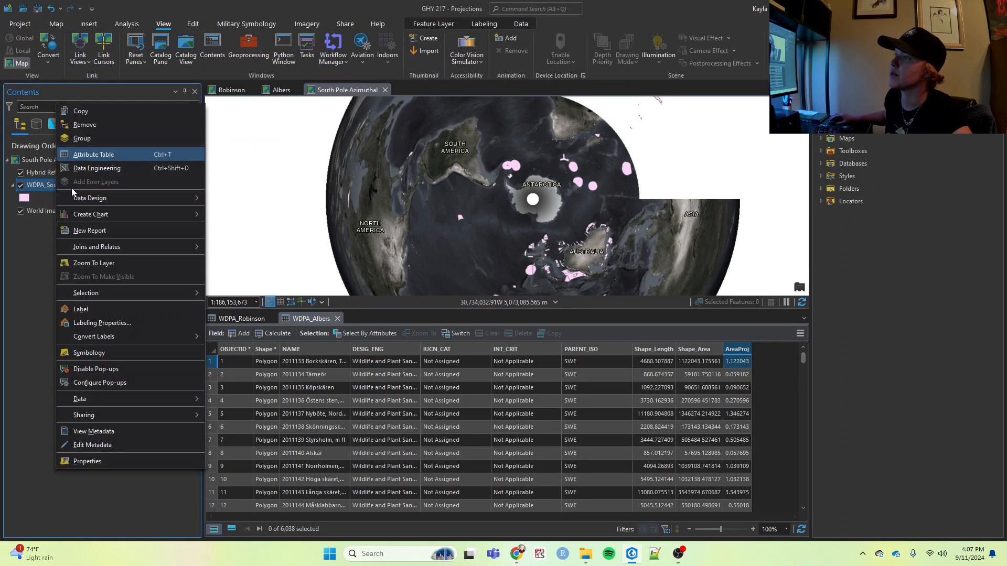
left_click(98, 155)
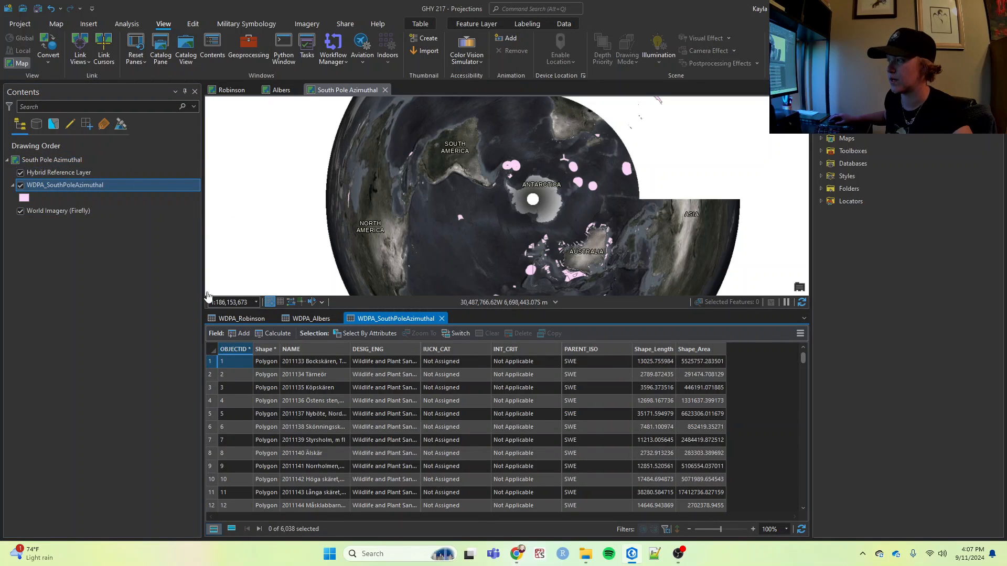
- Add a field named AreaProj with data type Double to the WDPA_SouthPoleAzimuthal table and save the field changes
left_click(243, 333)
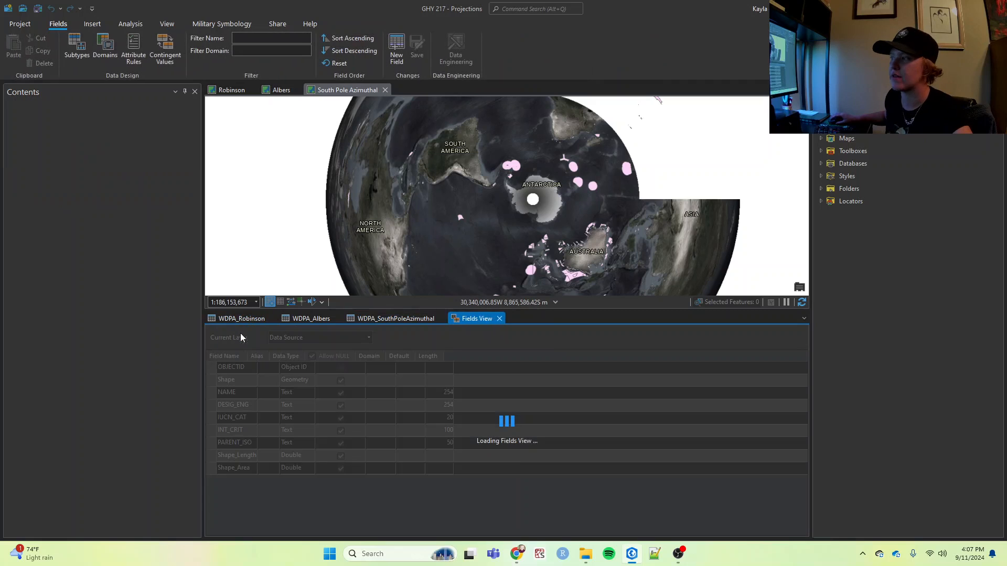
type("Area")
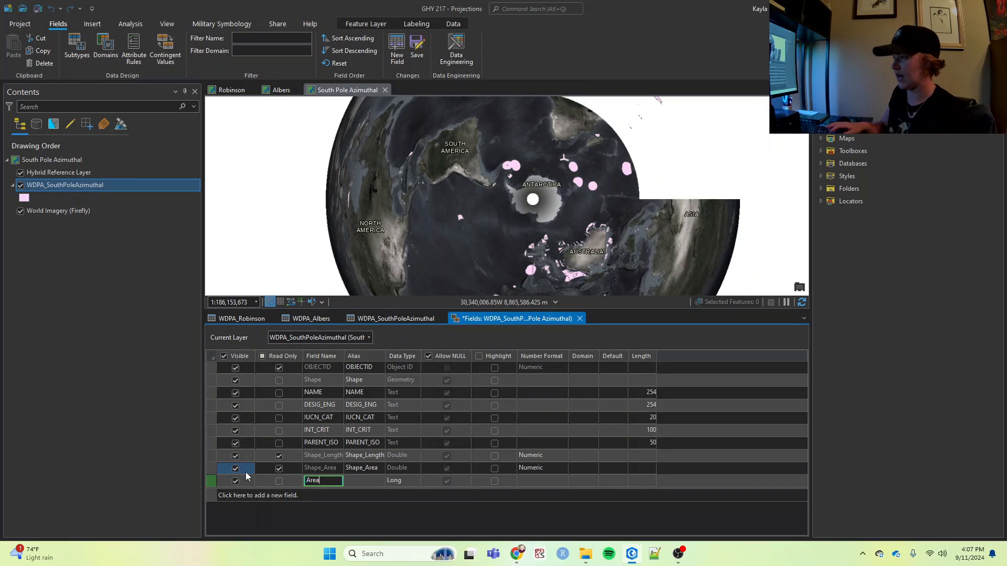
type("Projc")
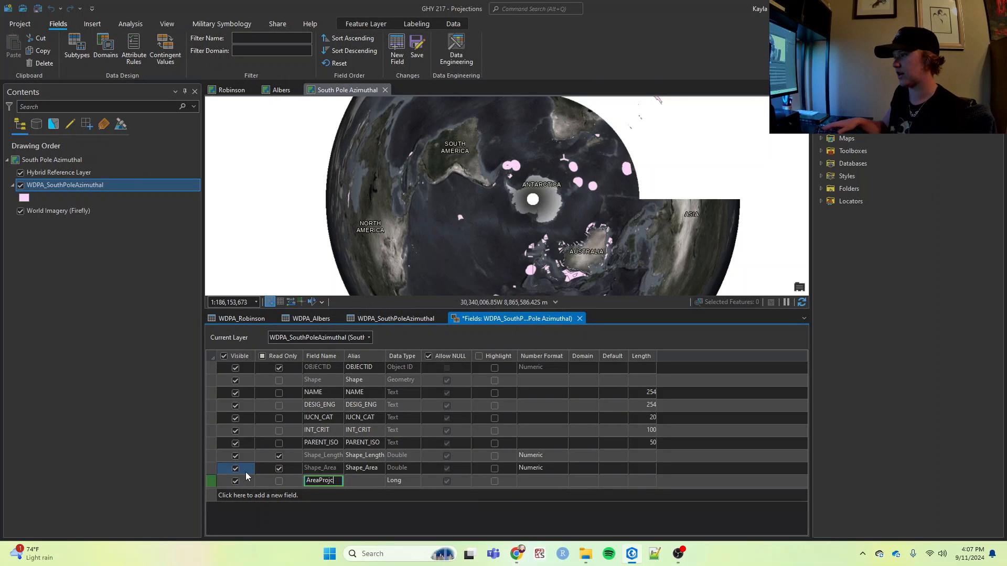
key("Tab")
key("Tab")
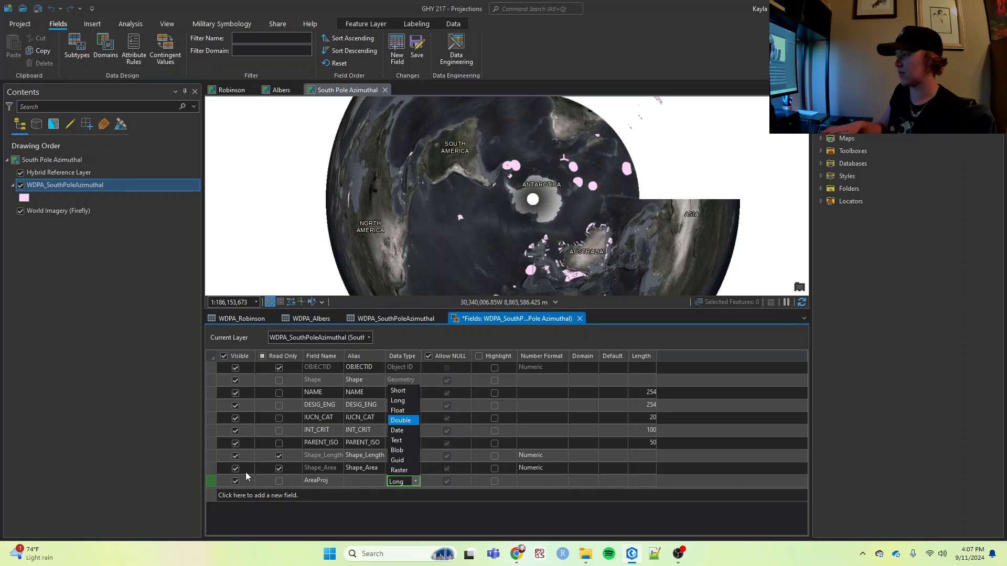
left_click(400, 420)
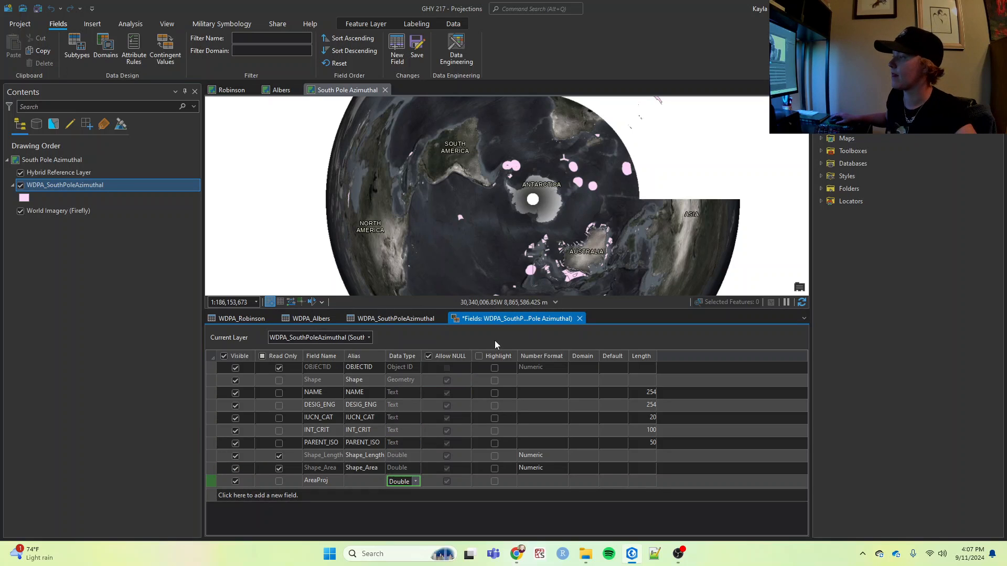
left_click(581, 319)
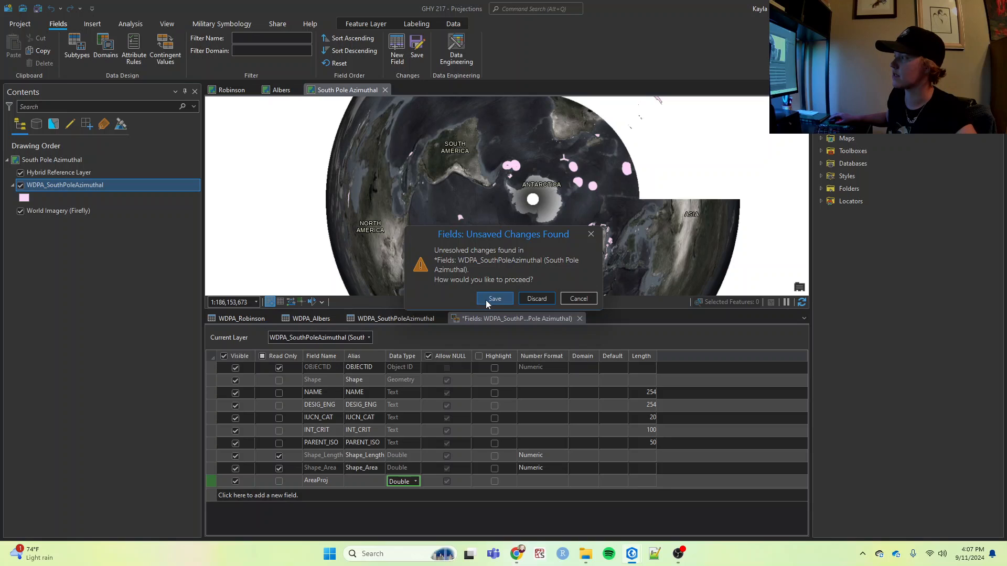
left_click(494, 299)
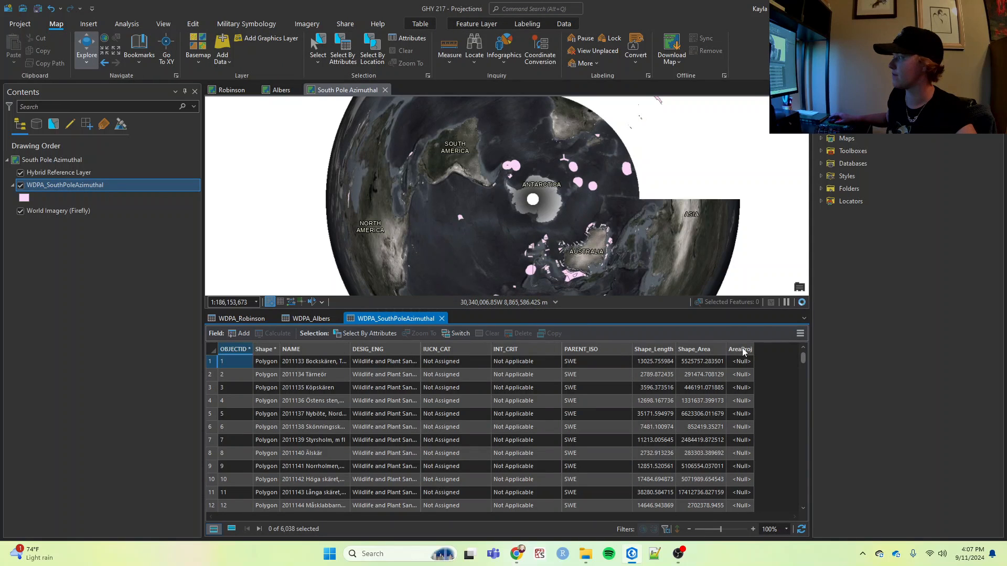
- Calculate the geometry of the AreaProj field in WDPA_SouthPoleAzimuthal using the Area property in Square Kilometers
right_click(743, 350)
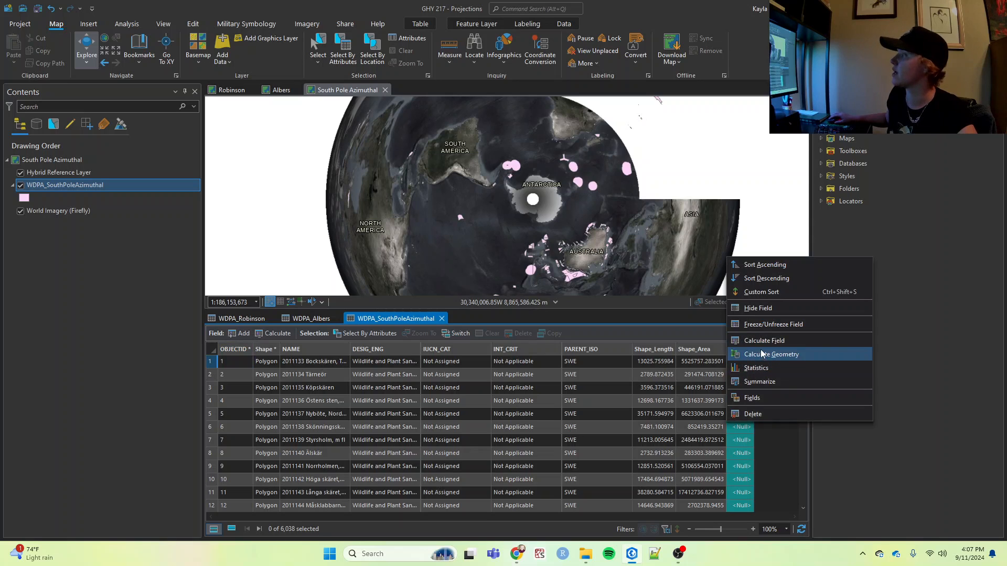
left_click(770, 357)
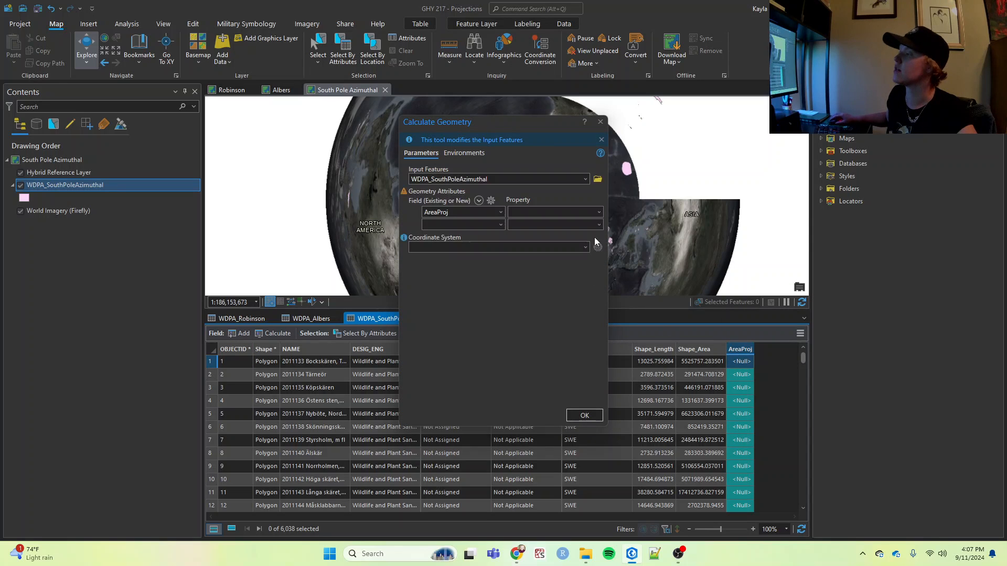
left_click(599, 212)
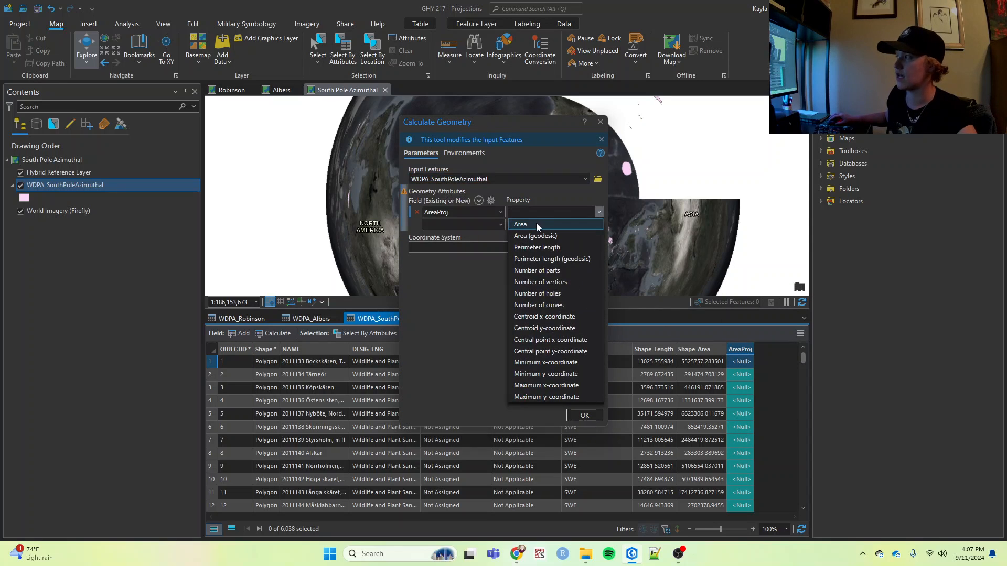
left_click(536, 223)
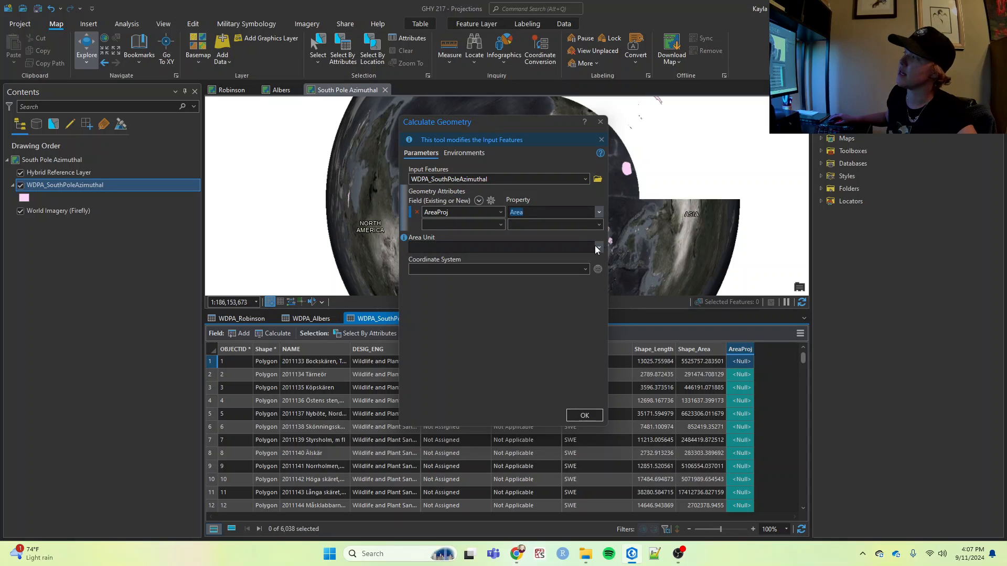
left_click(598, 249)
left_click(455, 263)
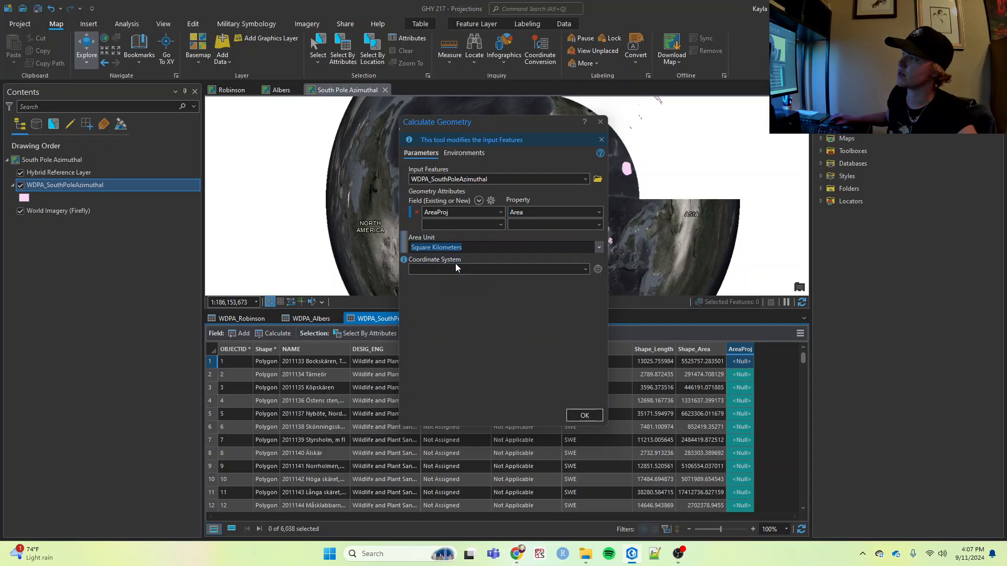
left_click(580, 416)
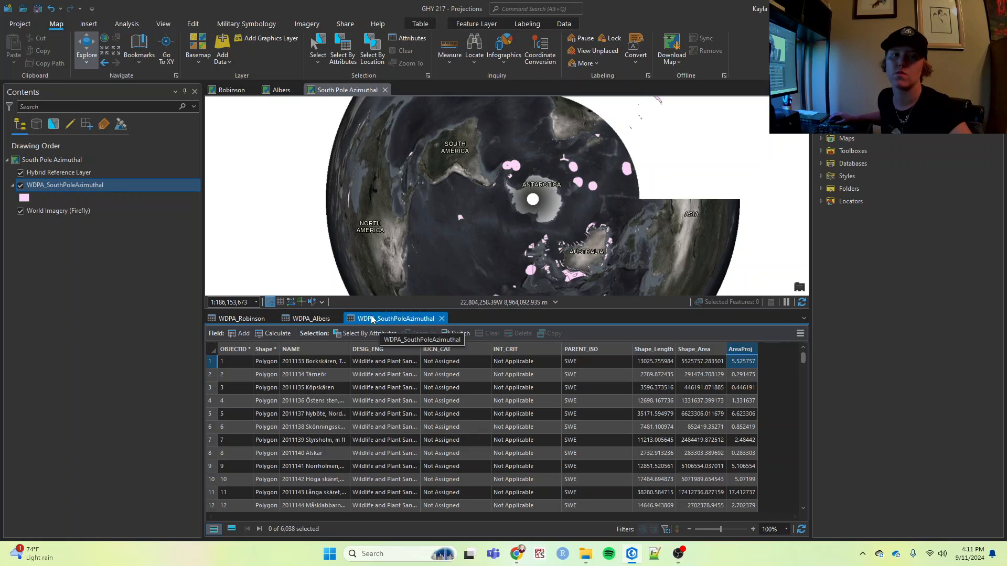
- Create the field statistics chart for AreaProj in the WDPA_Robinson table and select its Sum value
left_click(242, 323)
right_click(242, 322)
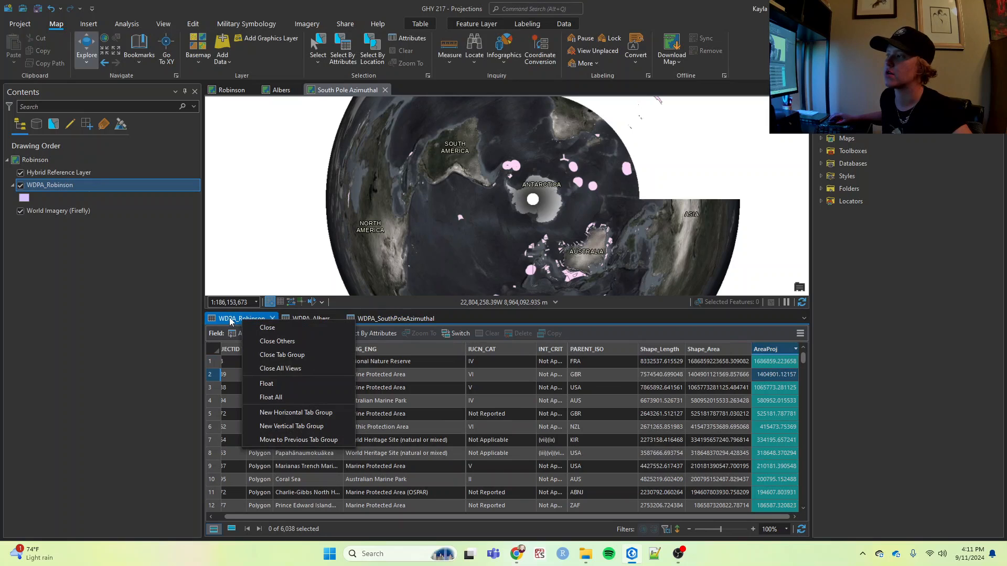
left_click(230, 322)
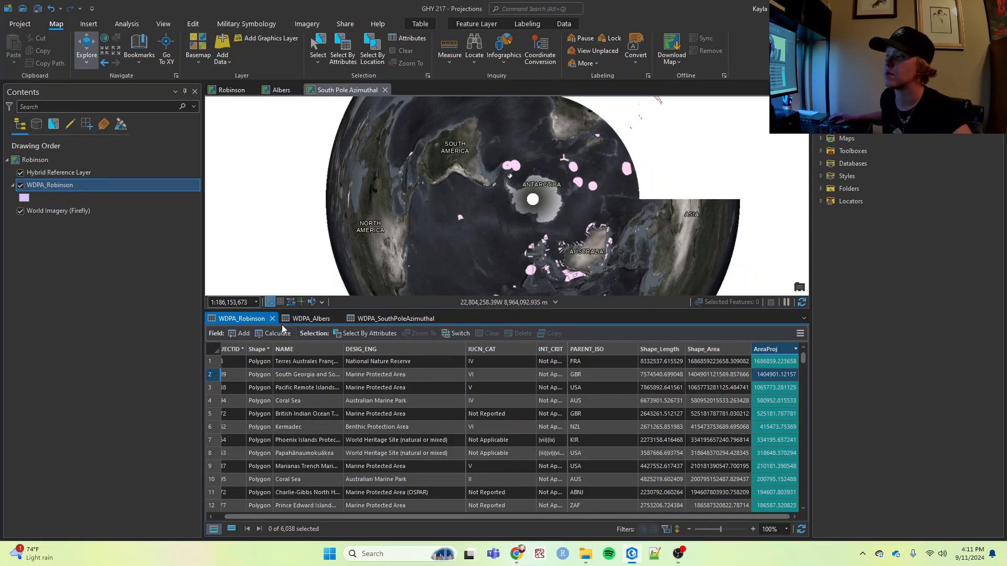
right_click(776, 353)
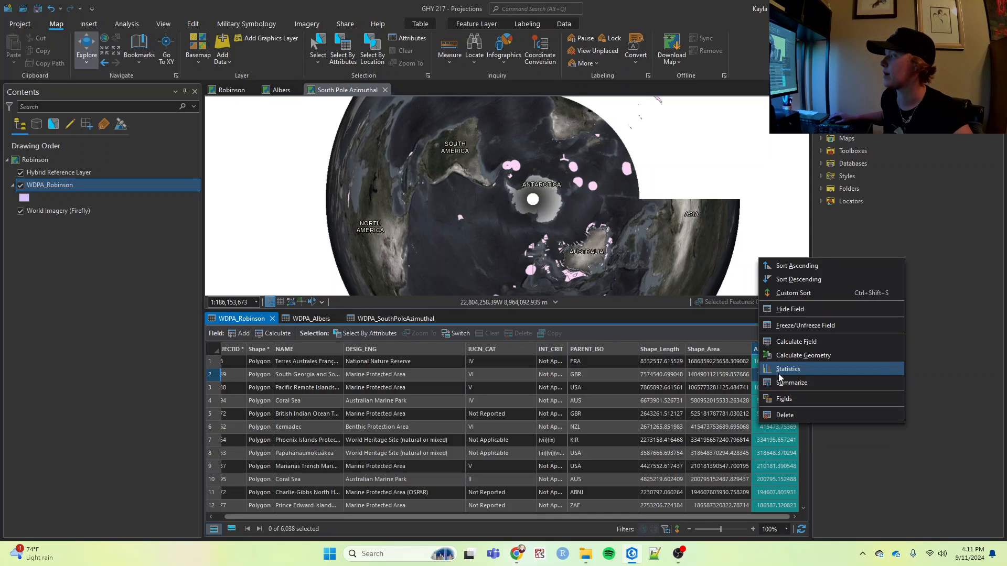
left_click(788, 370)
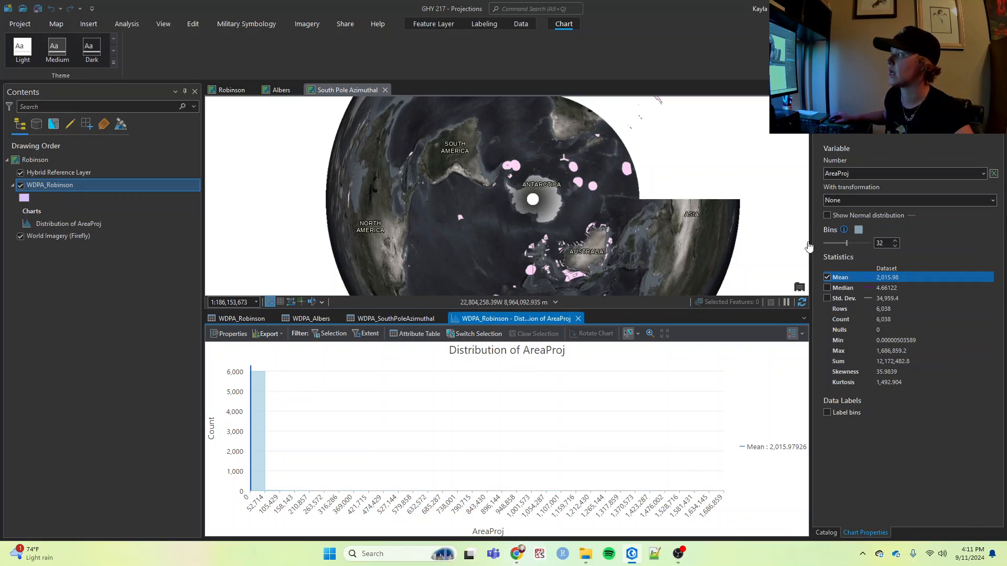
left_click(889, 361)
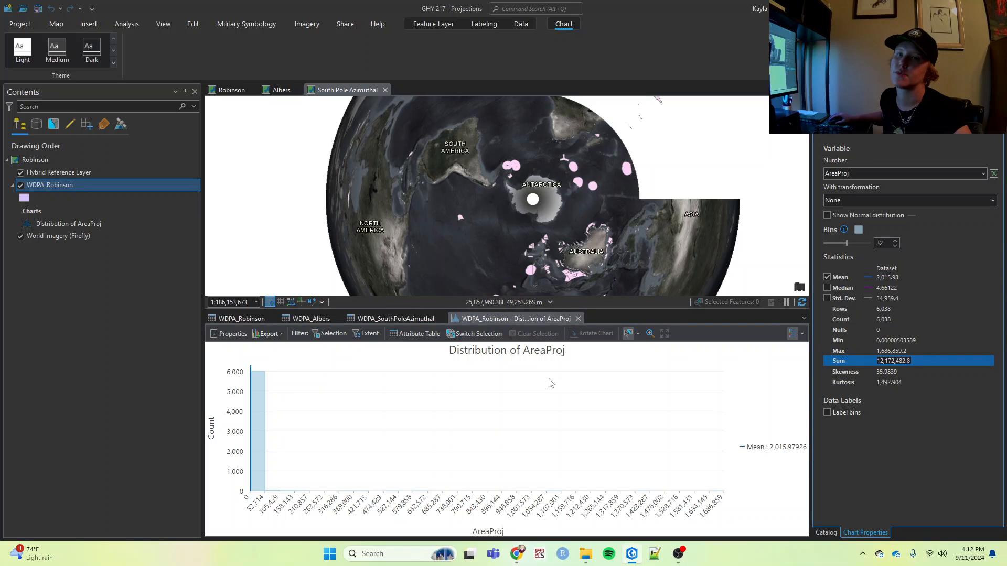
- Switch to the WDPA_Albers table and locate the Statistics command for its AreaProj field
left_click(306, 319)
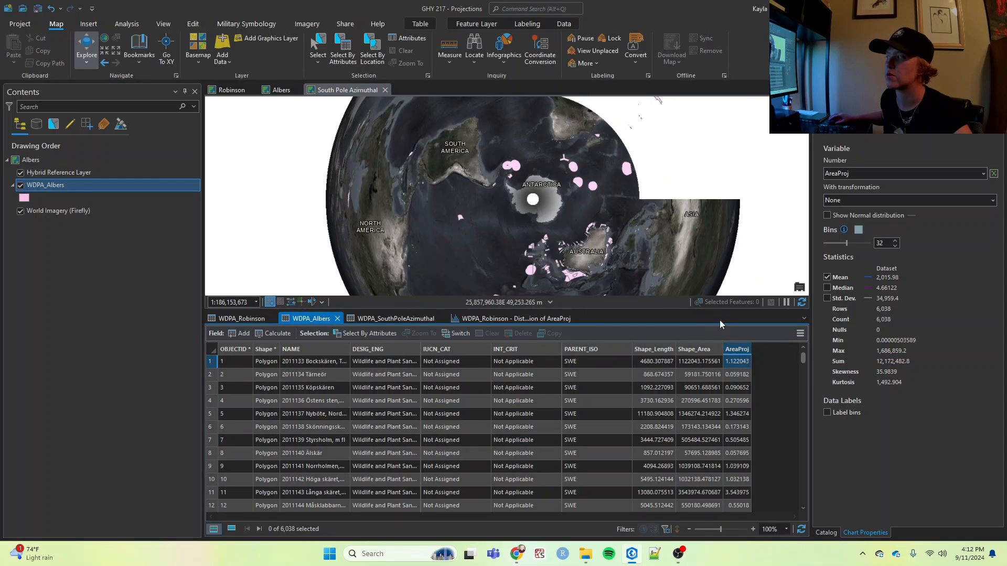
right_click(739, 348)
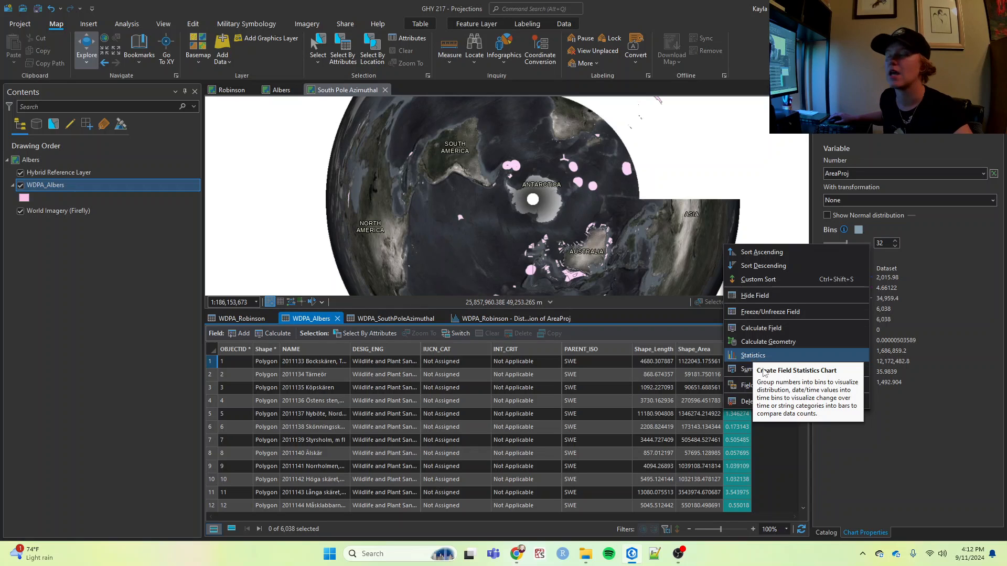
left_click(902, 465)
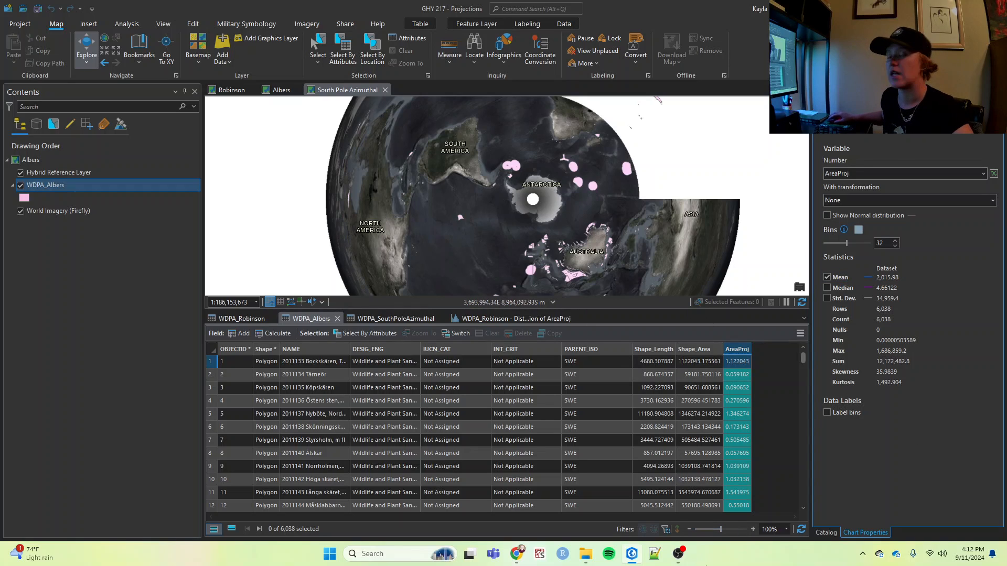
mouse_move(677, 559)
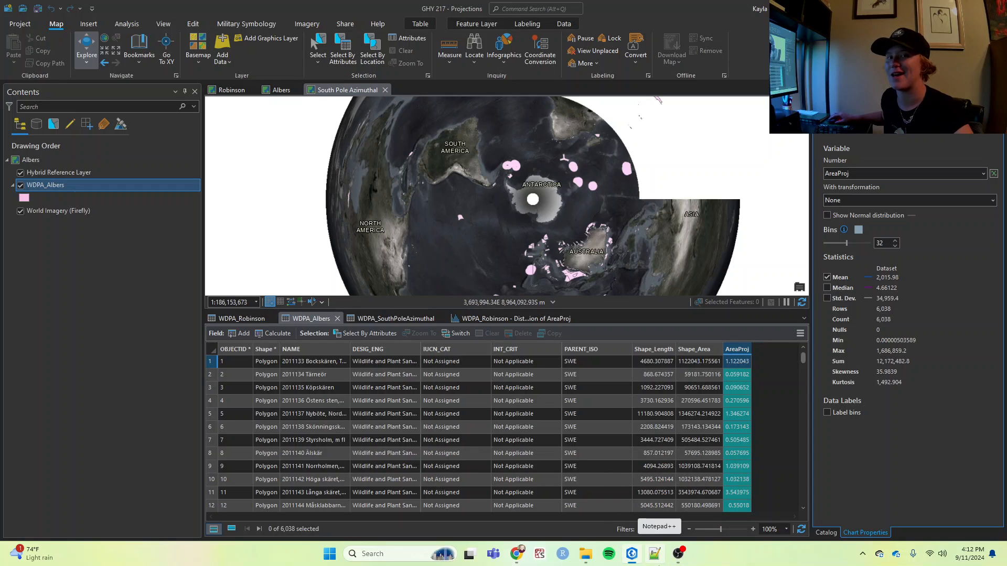
left_click(682, 557)
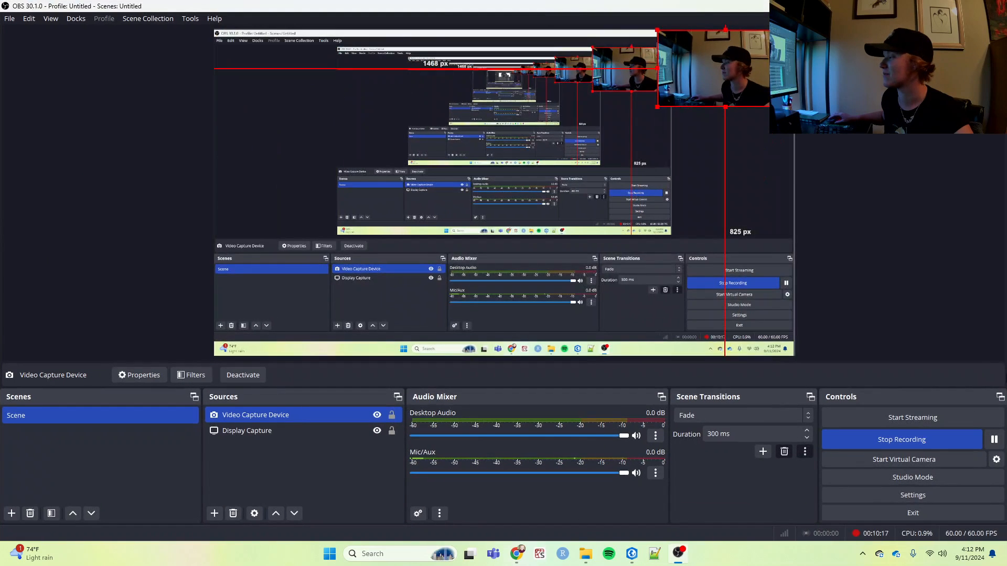